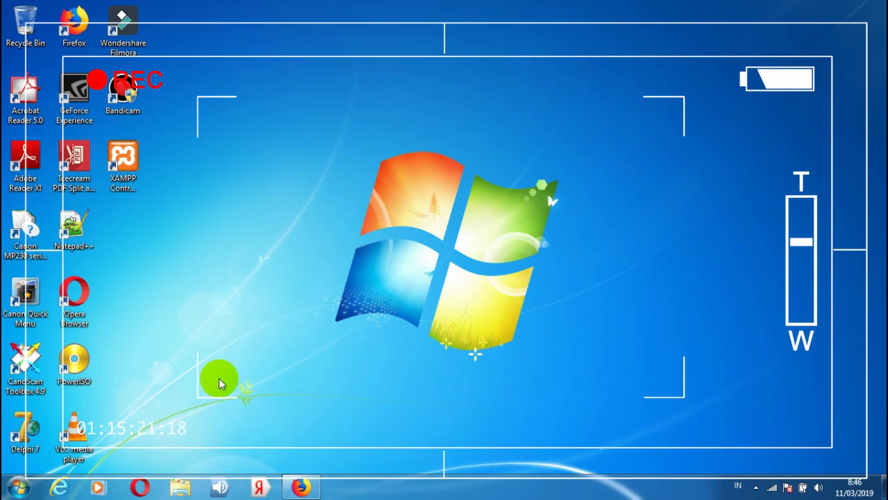
Open the Surat Massal document from D:\Materi 2018-2019-2\Nurse in Word.
click(180, 487)
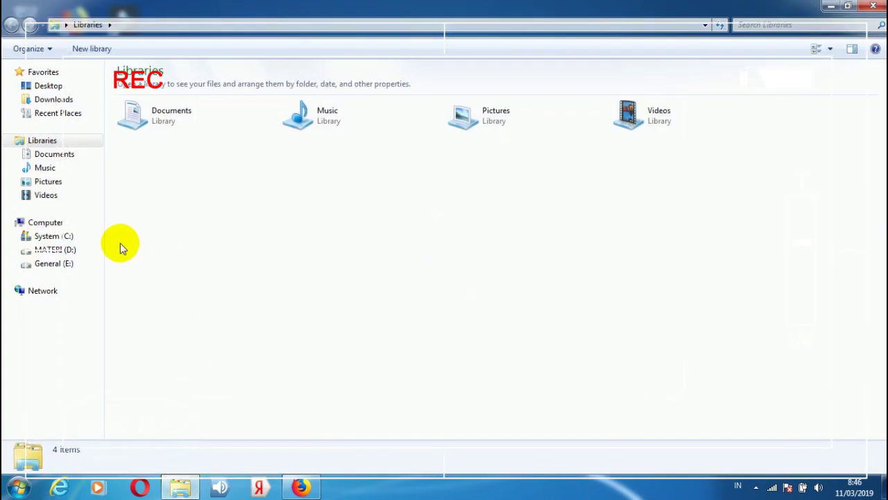
click(95, 250)
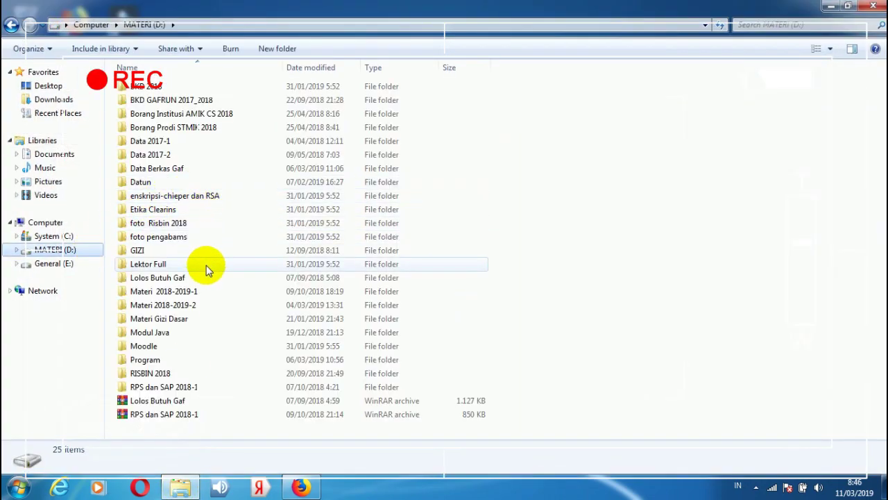
double_click(200, 304)
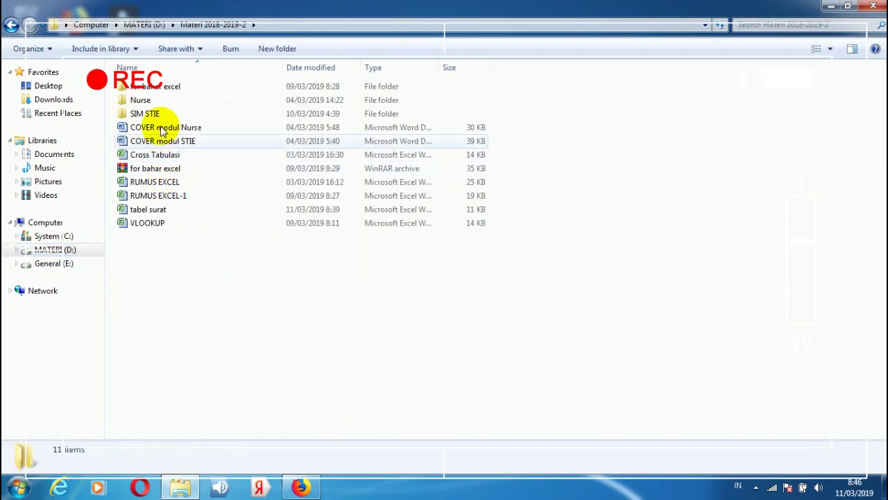
double_click(174, 104)
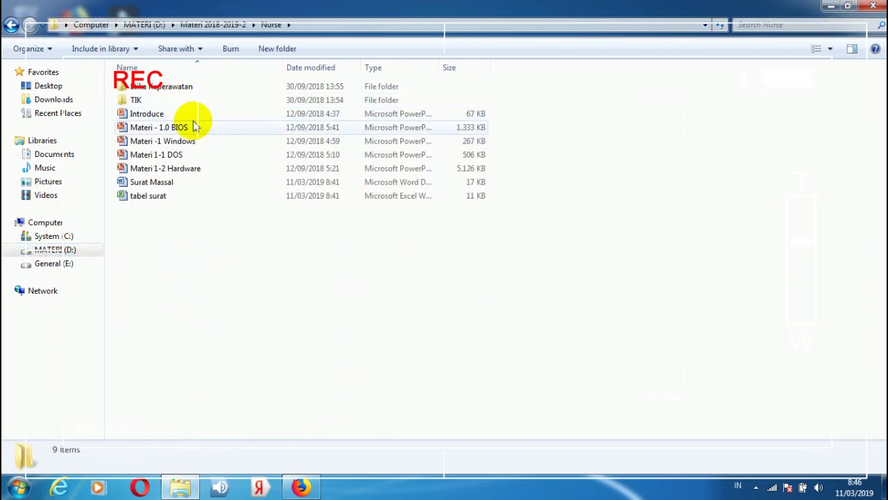
click(174, 184)
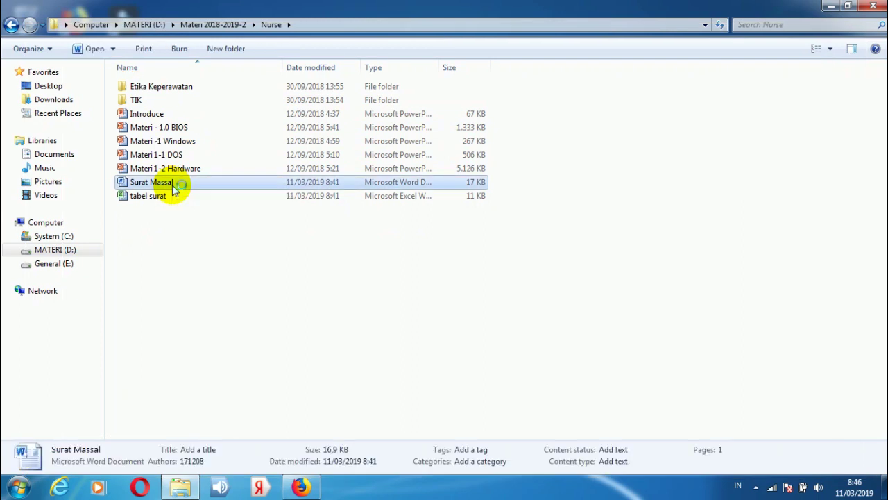
double_click(174, 189)
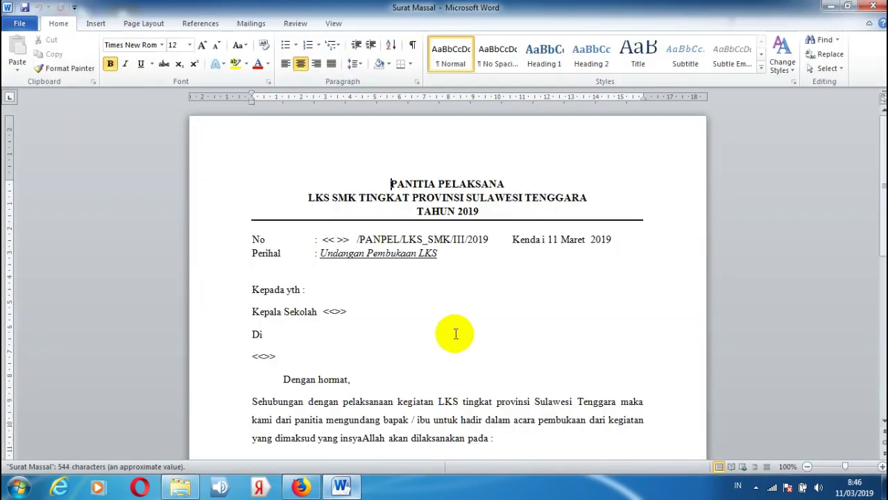
Put the insertion point after the subject line, look through Insert and References, then bring up Mailings.
click(458, 267)
click(452, 258)
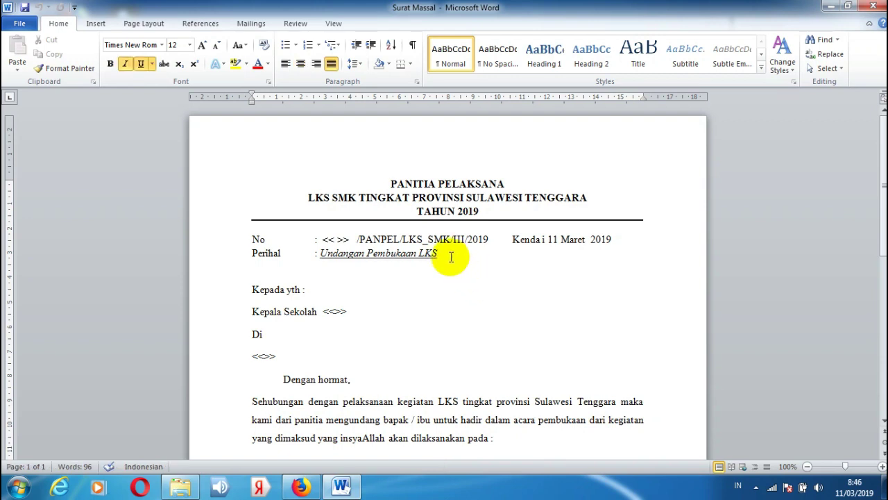
click(99, 25)
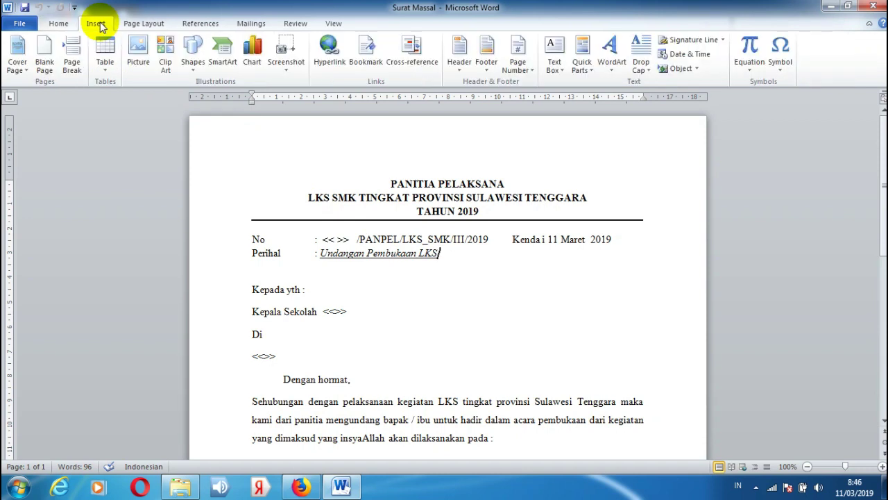
click(186, 31)
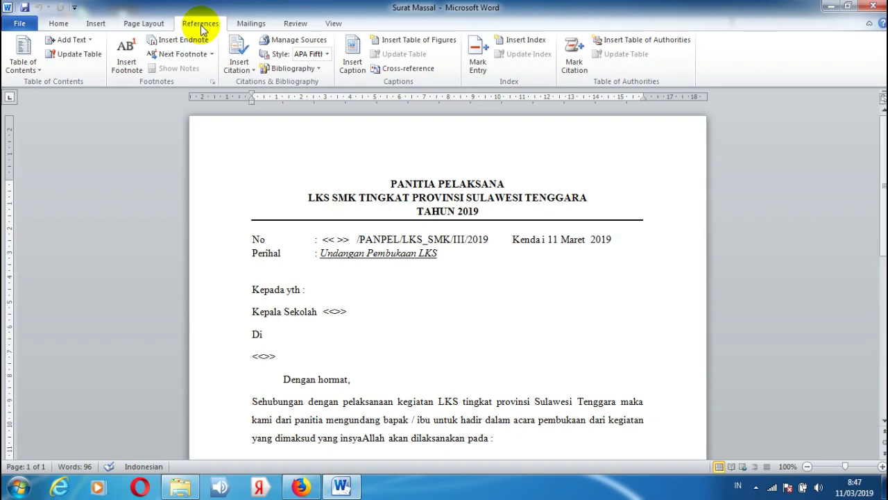
click(243, 26)
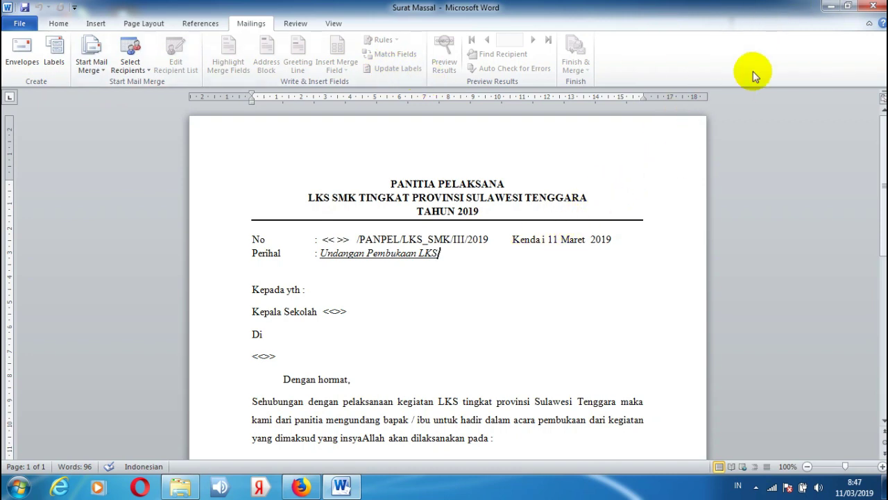
Open the tabel surat workbook in Excel to review its school list, then return to the Word letter.
click(180, 486)
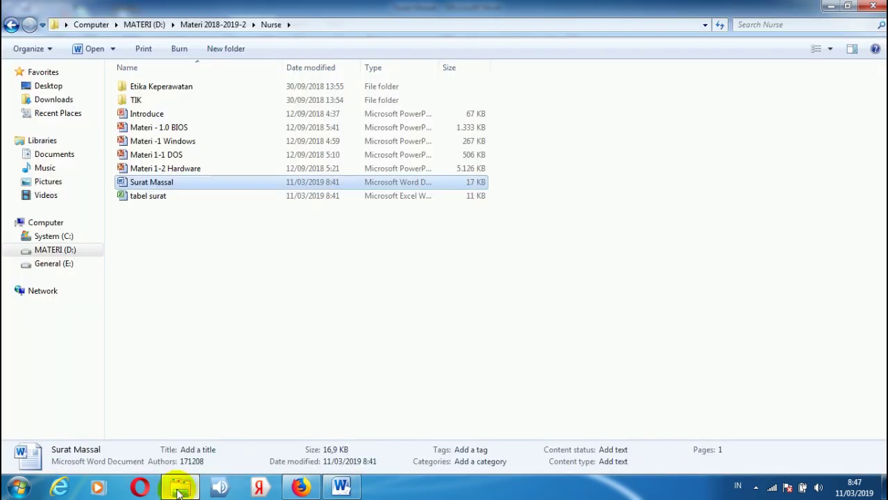
double_click(158, 199)
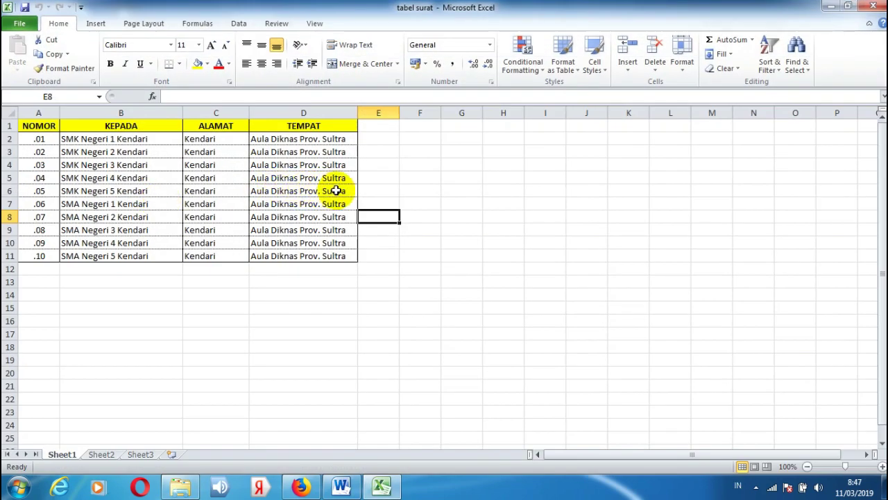
click(368, 190)
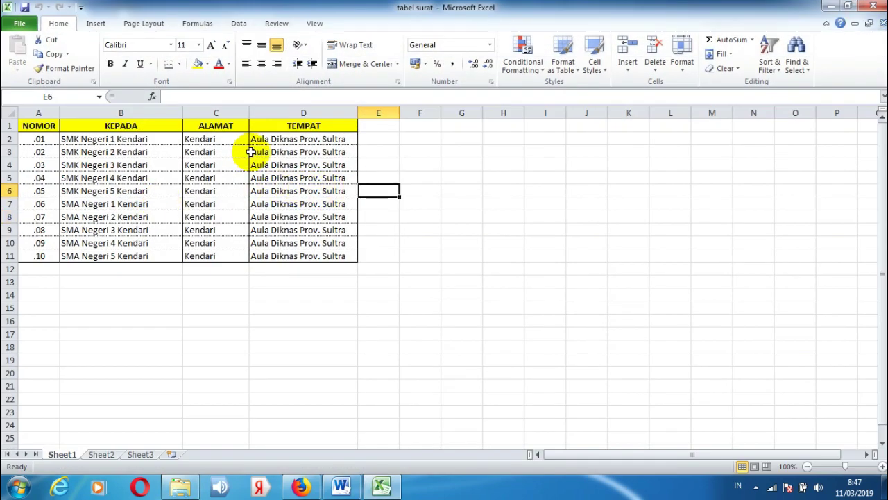
click(379, 149)
mouse_move(344, 484)
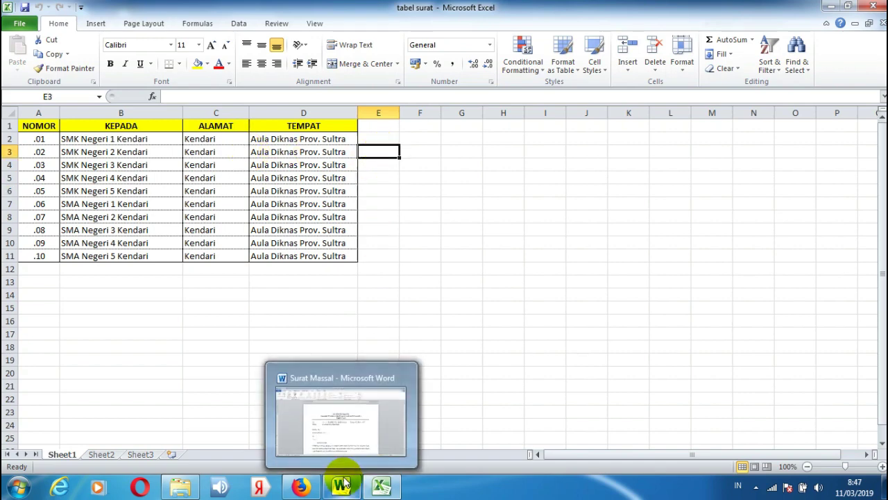
click(343, 484)
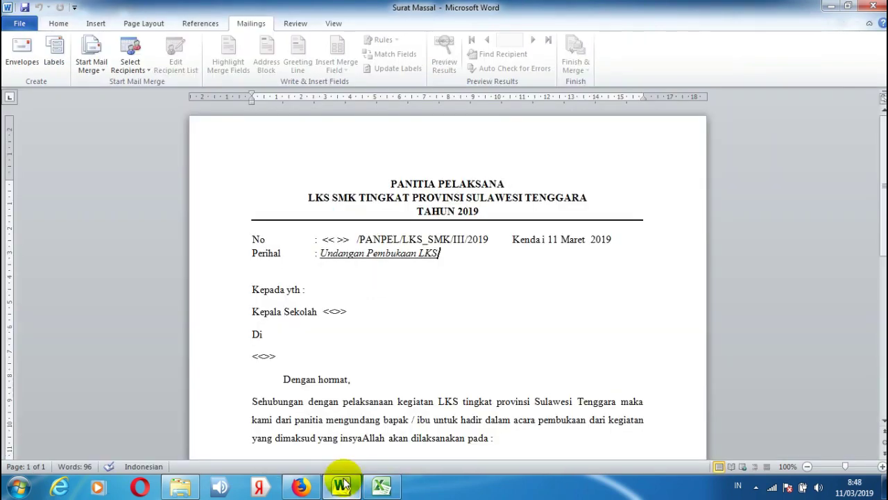
click(431, 327)
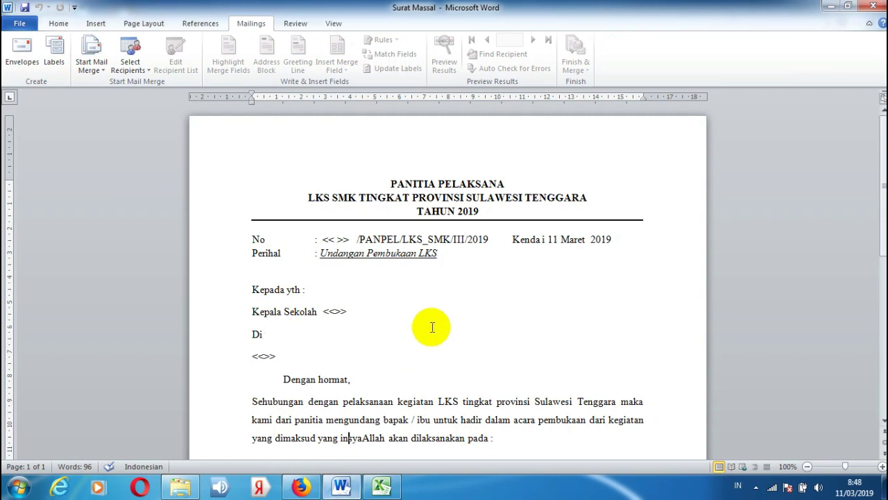
scroll(431, 327, down, 2)
key(Up)
key(Up)
key(Up)
key(Up)
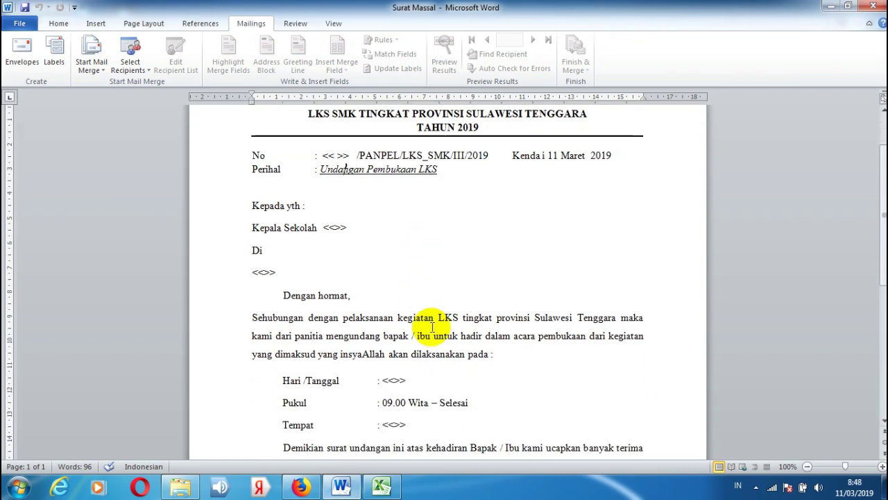
key(Up)
key(Up)
key(Up)
key(Up)
key(Down)
key(Down)
key(Down)
key(Left)
key(Left)
key(Left)
key(Left)
key(Left)
key(shift+Right)
key(shift+Right)
key(shift+Right)
key(shift+Right)
key(shift+Right)
key(shift+Right)
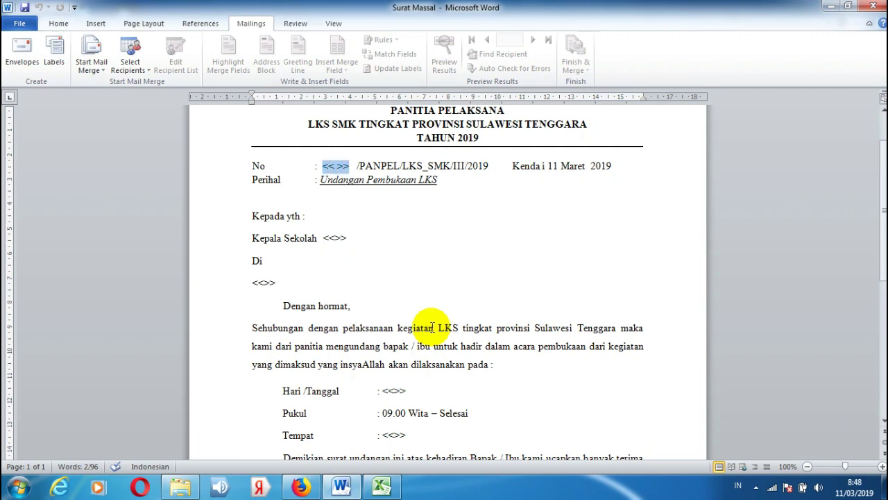
key(Down)
key(Down)
key(Down)
key(Down)
key(Left)
key(Left)
key(Left)
key(Left)
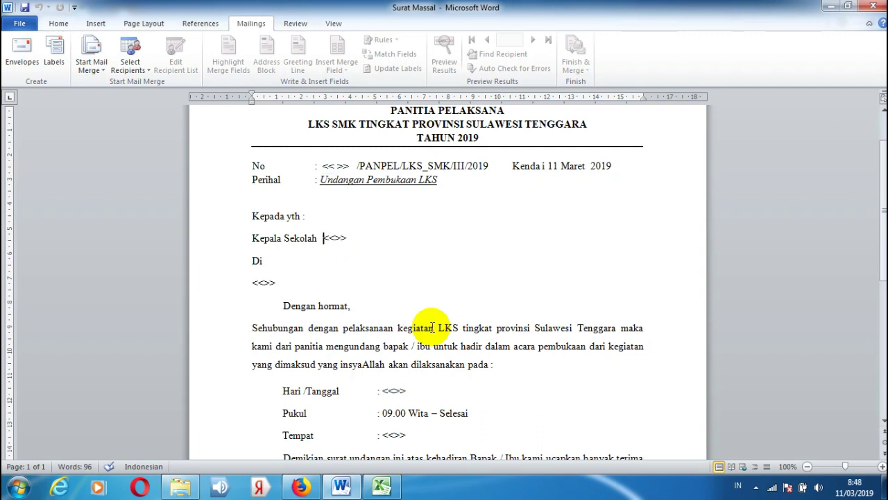
key(shift+Right)
key(shift+Right)
key(shift+Right)
key(shift+Right)
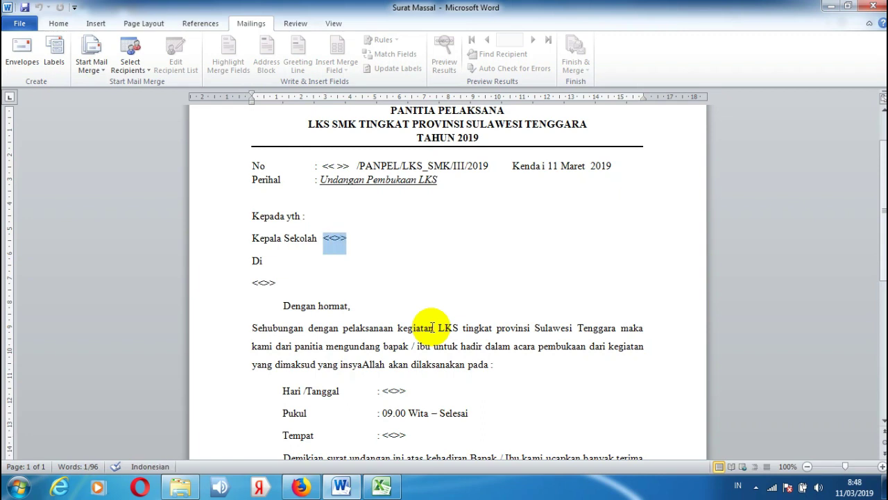
key(Right)
key(Left)
key(Left)
key(Left)
key(Left)
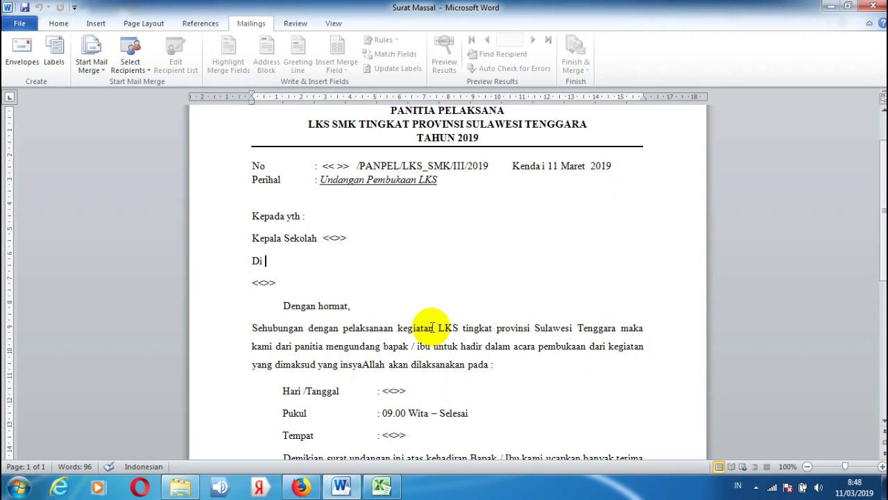
key(Left)
key(Left)
key(Left)
key(Left)
key(shift+Right)
key(shift+Right)
key(shift+Right)
key(shift+Right)
key(shift+Right)
key(shift+Right)
key(Left)
key(Right)
key(Right)
key(Down)
key(Down)
key(Down)
key(Down)
key(Down)
key(Up)
key(Up)
key(Up)
key(Right)
key(Right)
key(Right)
key(Right)
key(Right)
key(Right)
key(Right)
key(Right)
key(Right)
key(Left)
key(Left)
key(Left)
key(Down)
key(Down)
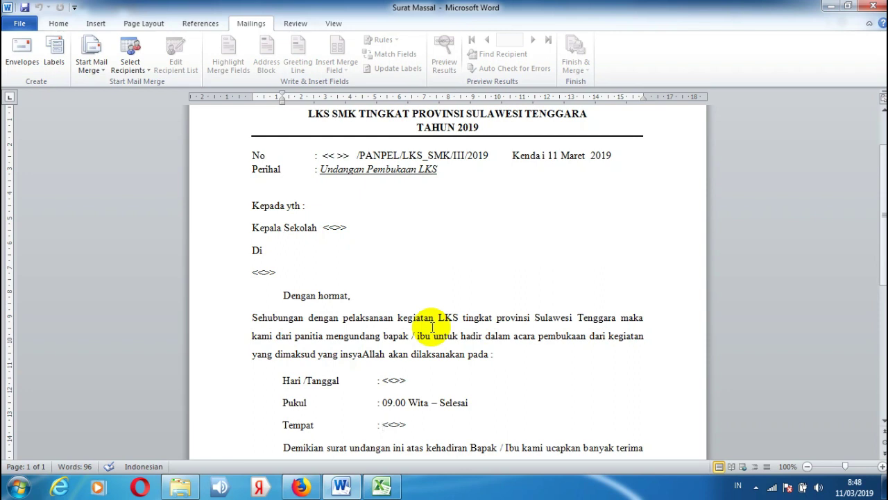
key(Left)
key(Left)
key(Left)
key(Left)
key(Left)
key(Right)
key(Right)
key(Right)
key(Right)
key(Right)
key(Right)
key(Right)
key(Right)
key(Right)
key(Left)
key(Left)
key(Left)
key(Left)
key(Right)
key(Right)
key(Right)
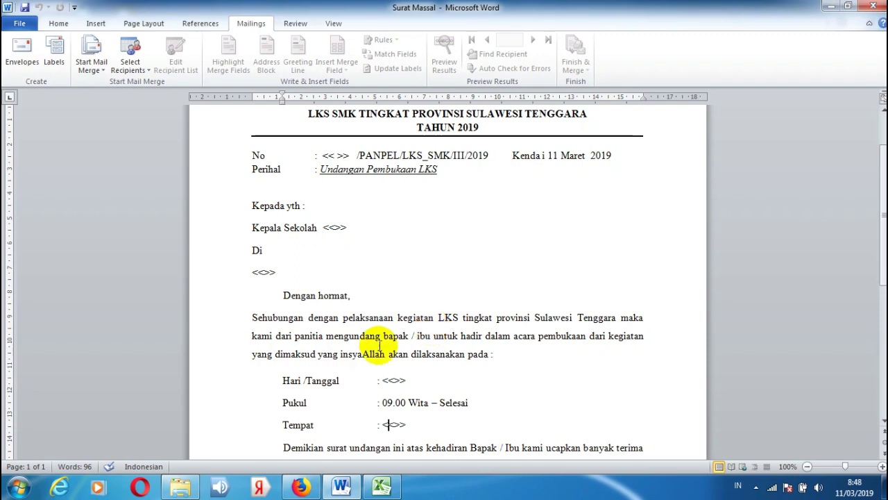
In tabel surat, insert a new column before TEMPAT headed 'HARI/ TGL'.
click(380, 487)
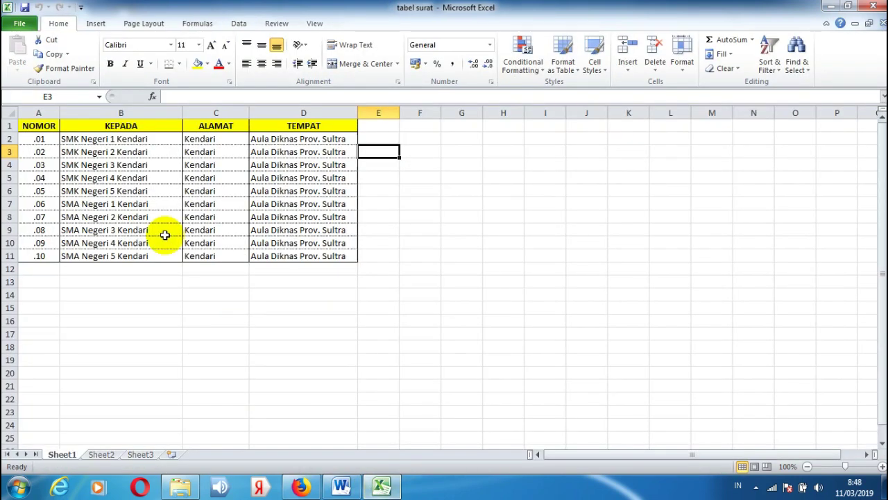
click(138, 129)
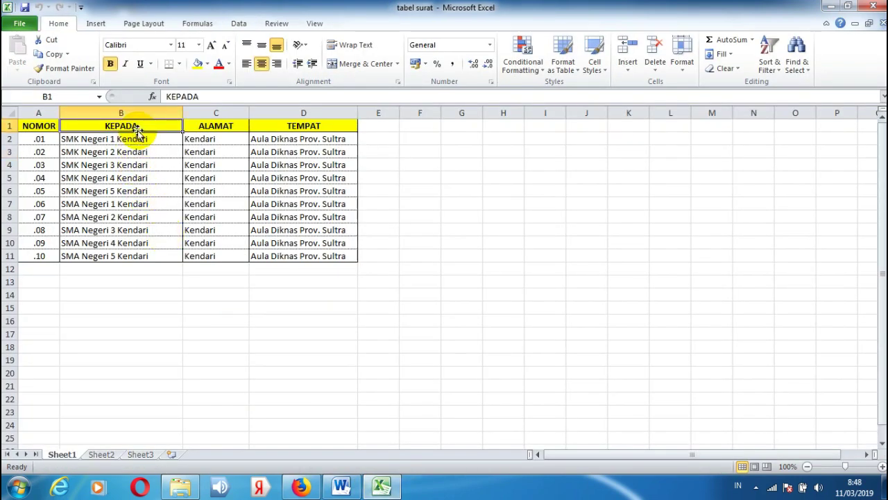
click(216, 131)
click(271, 128)
click(628, 68)
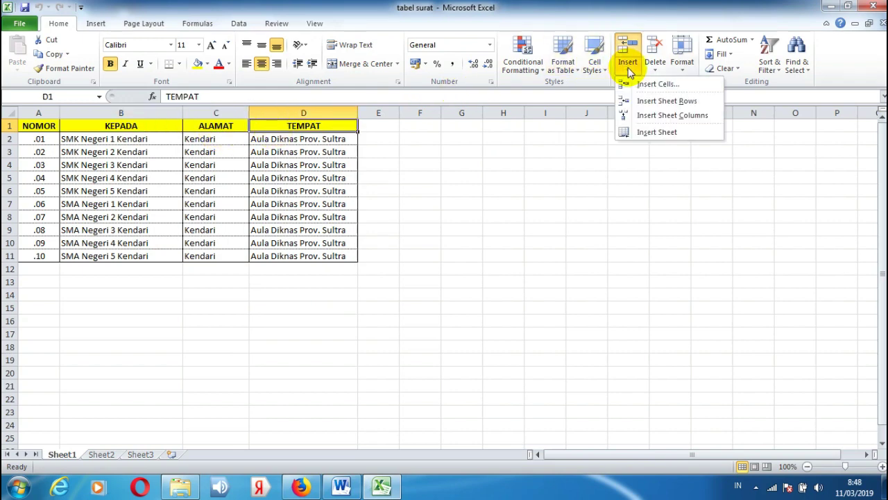
click(650, 115)
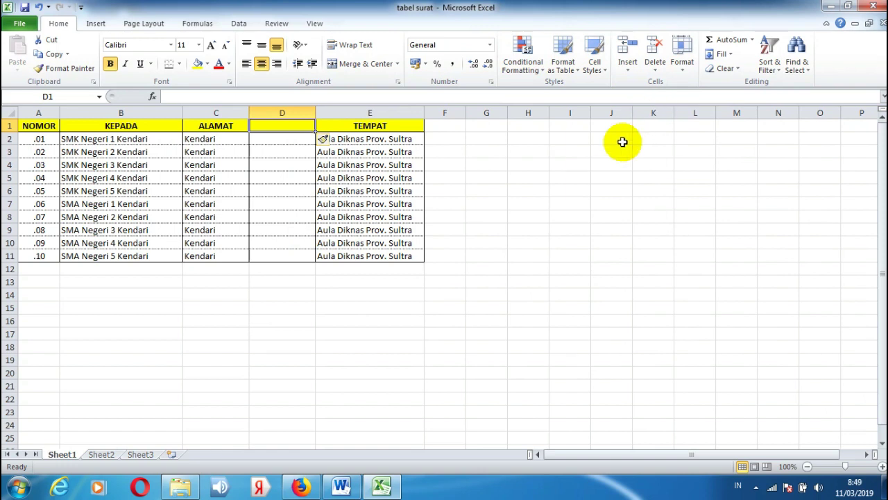
text(HAR)
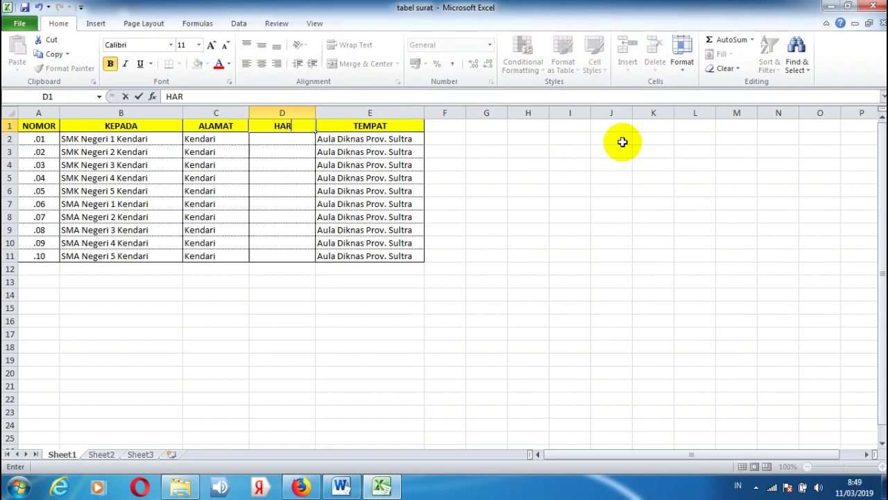
text(I/ TGL)
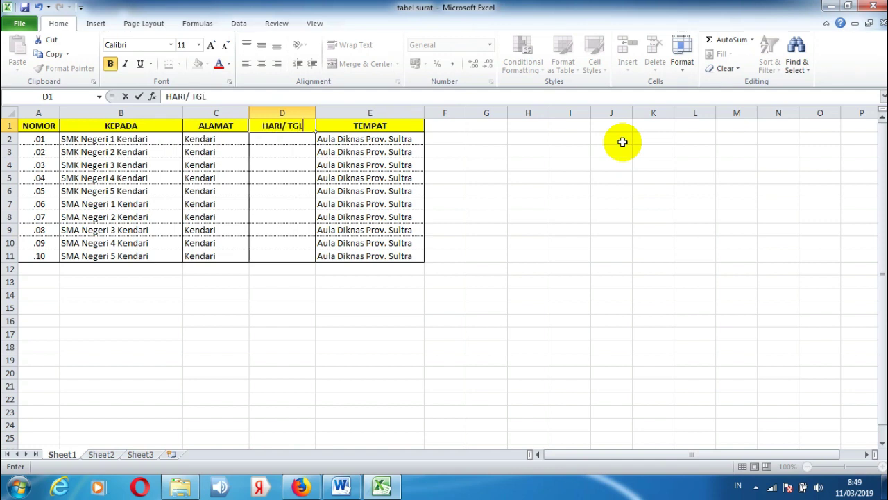
key(Return)
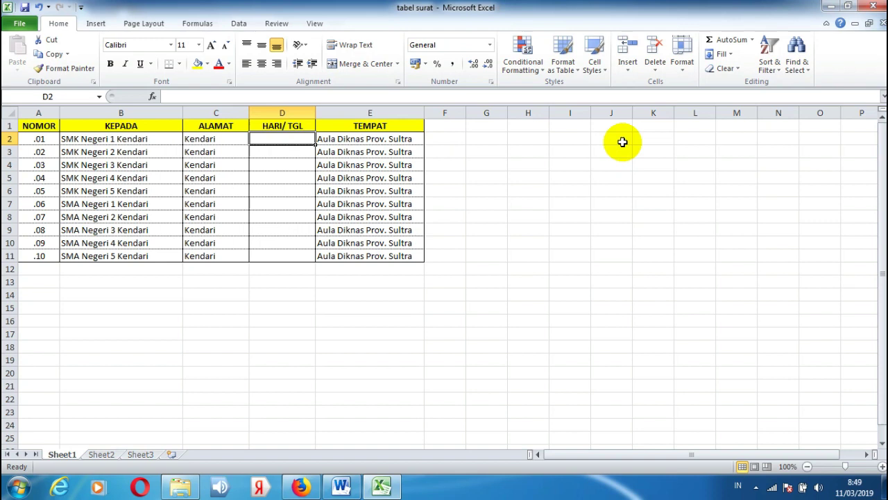
Enter 14 Maret 2019 in D2 and fill consecutive dates down to D11.
text(14)
text(MATER)
key(BackSpace)
key(BackSpace)
key(BackSpace)
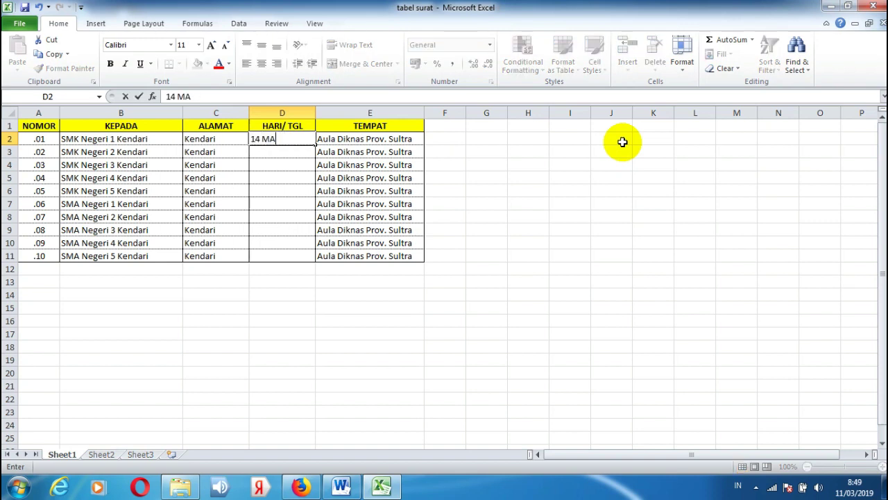
text(RET)
text( 2019)
key(ctrl+Return)
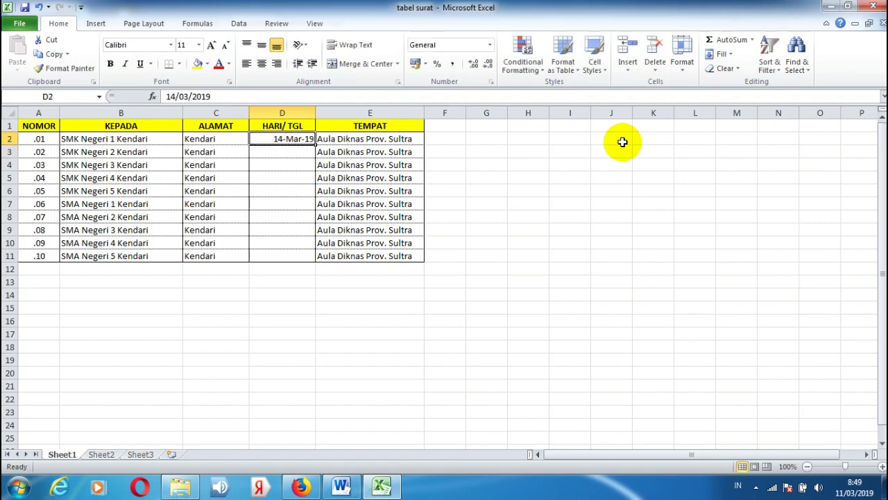
drag(314, 145, 322, 260)
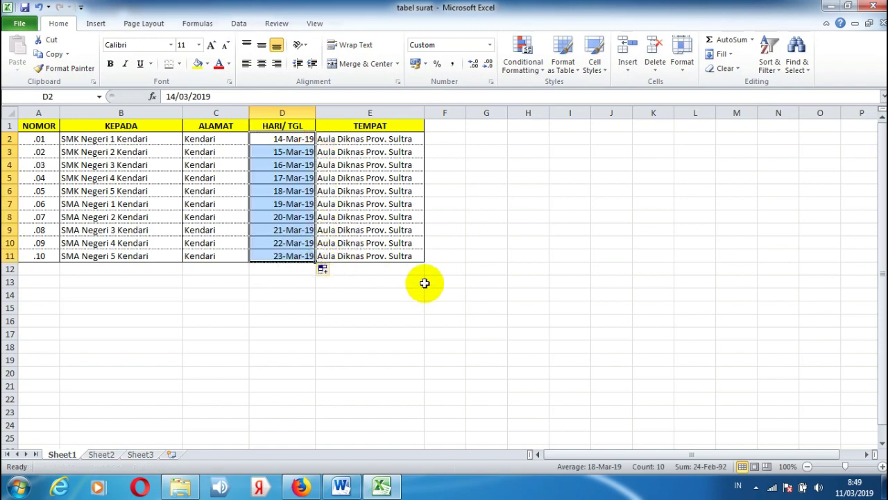
click(487, 220)
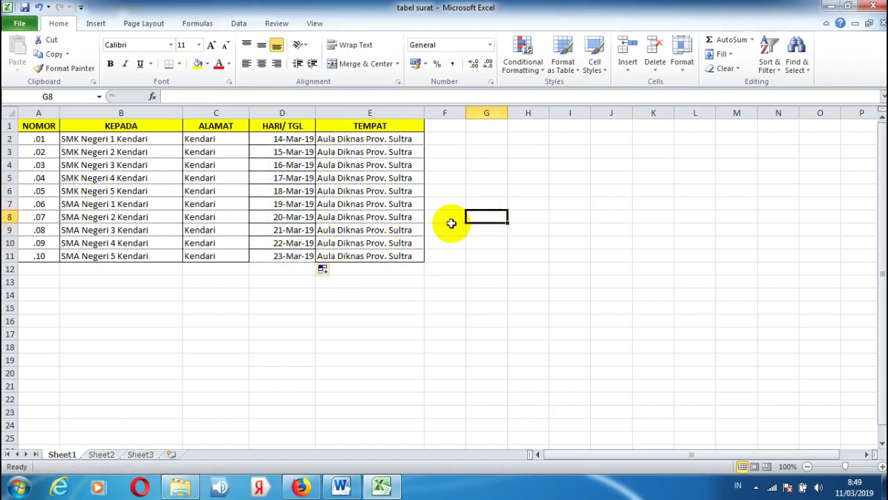
click(342, 487)
key(Up)
key(Up)
key(Up)
key(Up)
key(Up)
key(Up)
key(Up)
key(Left)
key(ctrl+Left)
key(ctrl+Left)
key(Up)
key(ctrl+Left)
key(ctrl+Right)
key(ctrl+Left)
key(Home)
key(Left)
key(Left)
key(Down)
key(Down)
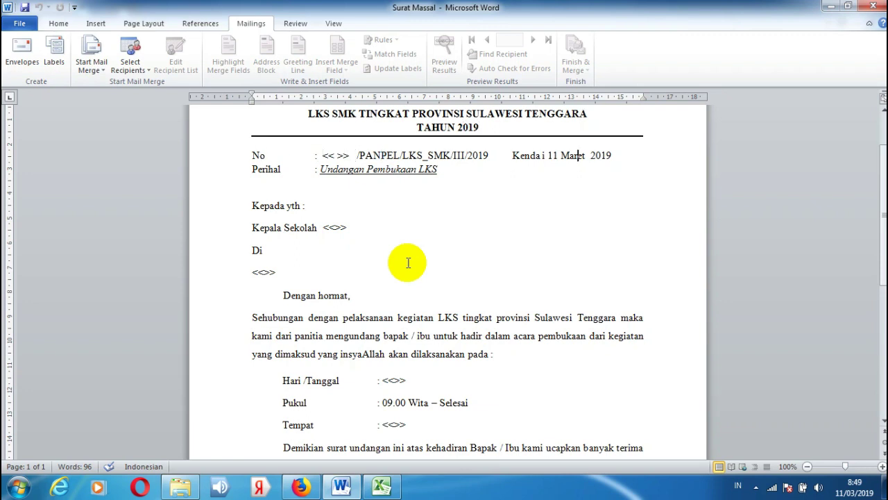
key(Left)
key(Left)
key(Left)
key(Left)
key(Left)
key(Left)
key(Left)
key(Left)
key(Left)
key(Left)
key(Left)
key(Left)
key(Left)
key(Left)
key(Left)
key(Left)
key(Down)
key(Right)
key(Right)
key(Right)
key(Up)
key(Up)
key(Down)
key(End)
key(Right)
key(Down)
key(Down)
key(Down)
key(Down)
key(Right)
key(Down)
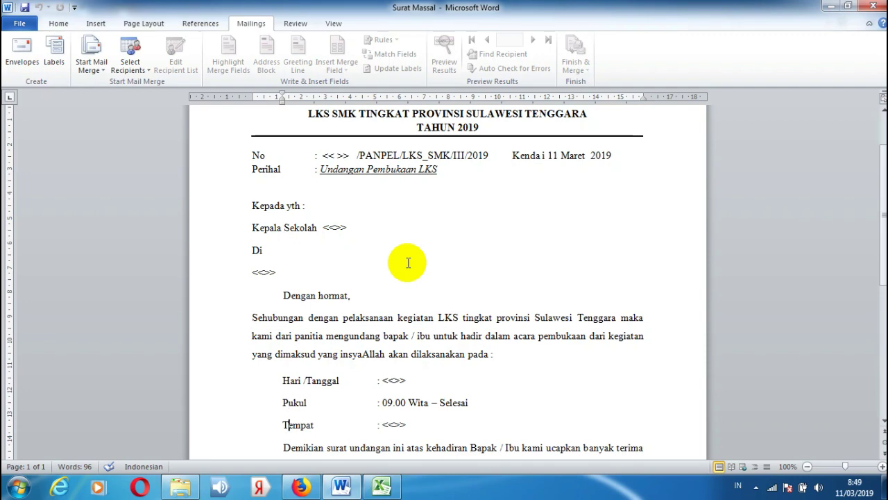
key(Down)
key(Home)
key(Up)
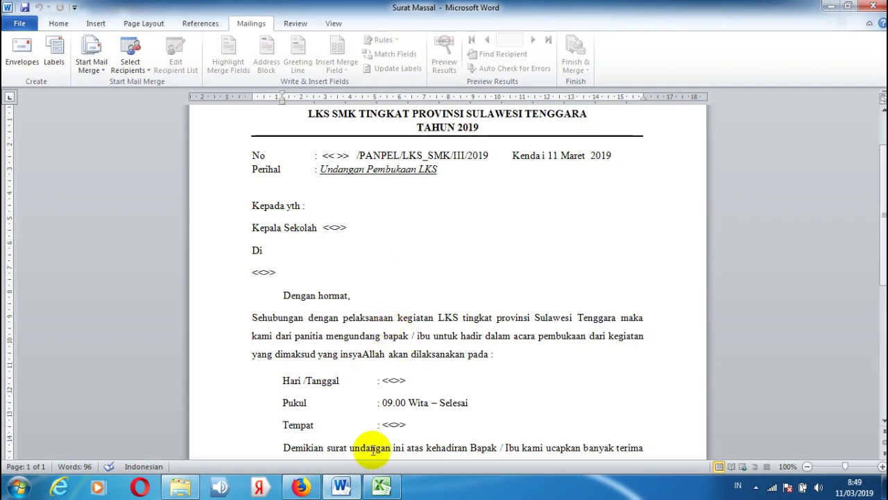
click(382, 484)
click(188, 179)
key(Up)
key(Up)
key(Up)
key(Up)
key(Left)
key(Left)
key(Right)
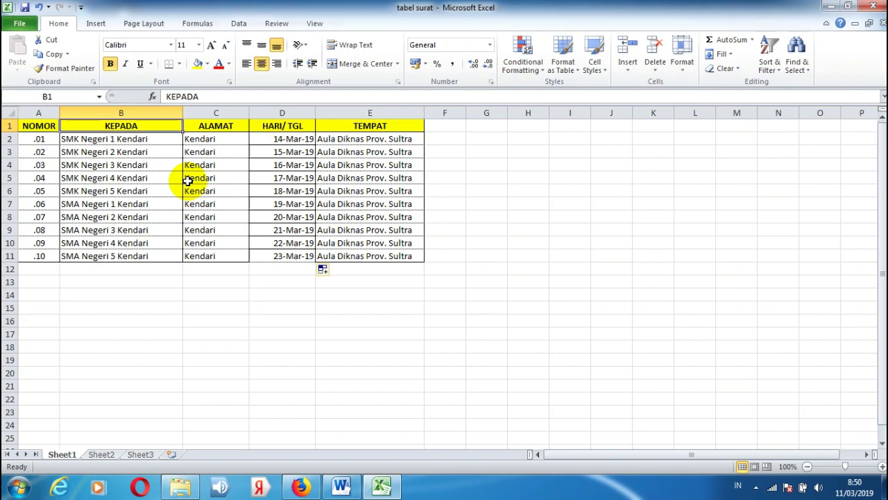
key(Left)
key(Right)
key(Right)
key(Right)
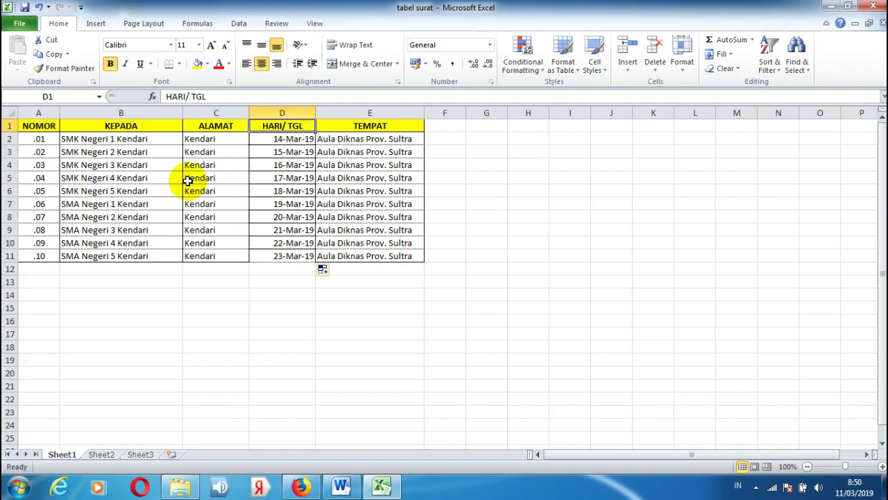
key(Right)
key(Left)
key(Down)
key(Down)
key(Down)
key(Down)
key(Down)
key(Up)
key(Up)
key(Up)
key(Up)
key(Up)
key(Right)
key(Left)
key(Right)
key(Left)
key(Left)
key(Left)
key(Left)
key(Right)
key(Right)
key(Right)
key(Right)
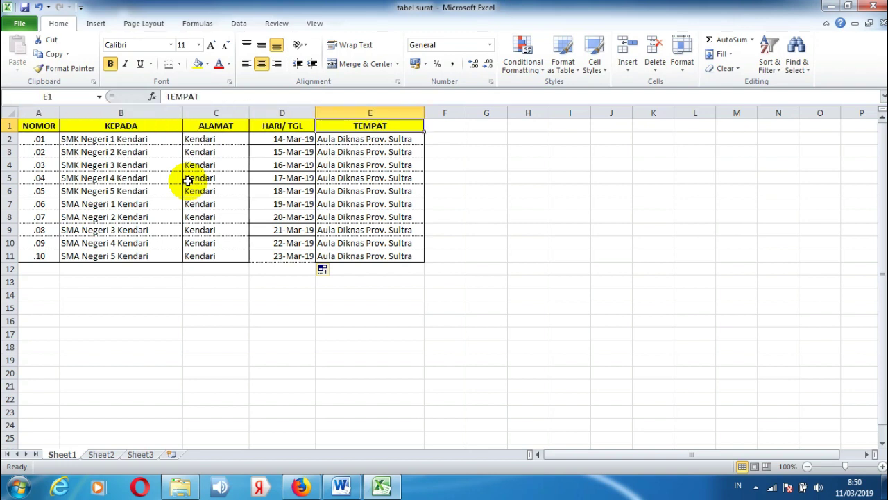
key(Left)
key(Left)
key(Left)
key(Left)
key(Right)
key(Right)
key(Right)
key(Right)
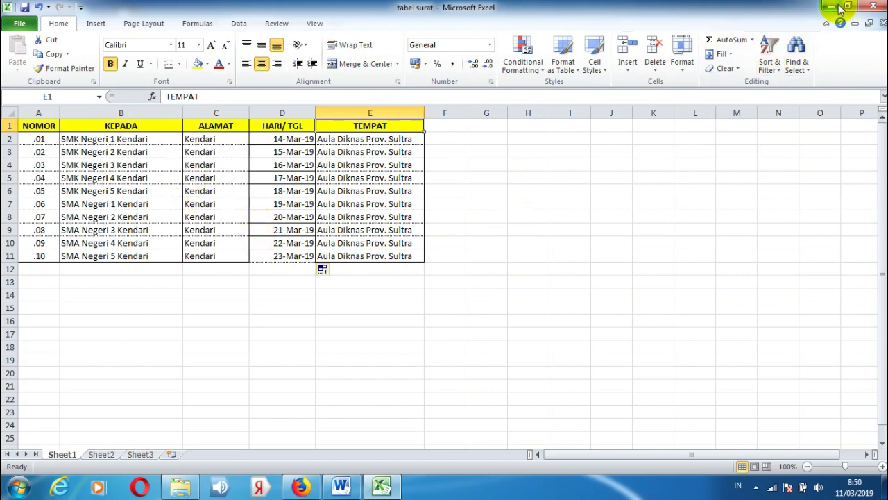
click(879, 7)
Save tabel surat while closing Excel, then launch the Step-by-Step Mail Merge Wizard in Word.
click(399, 261)
click(468, 228)
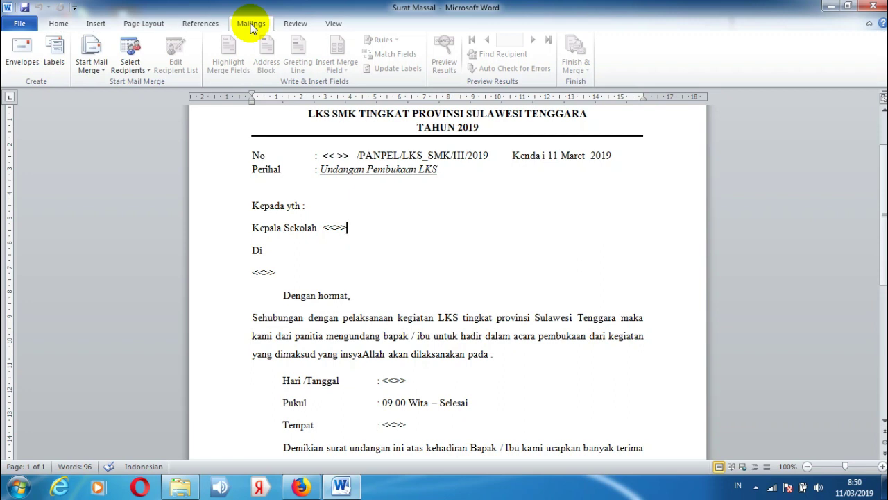
click(100, 74)
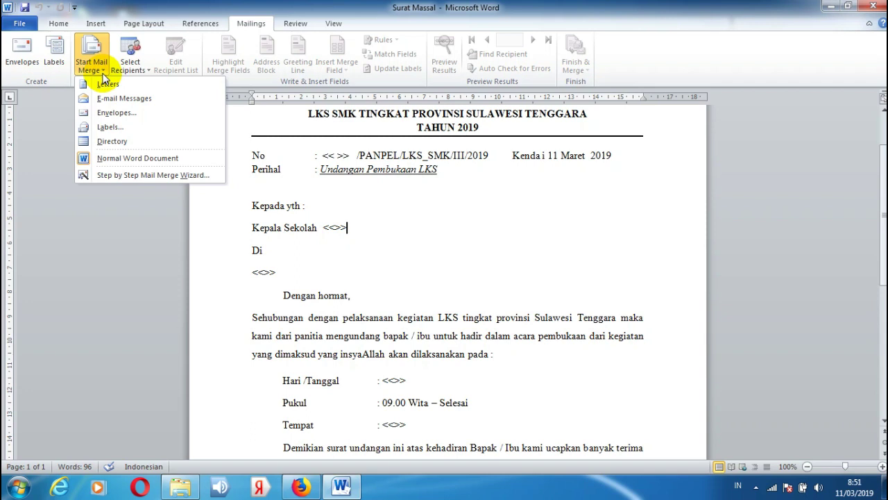
click(146, 176)
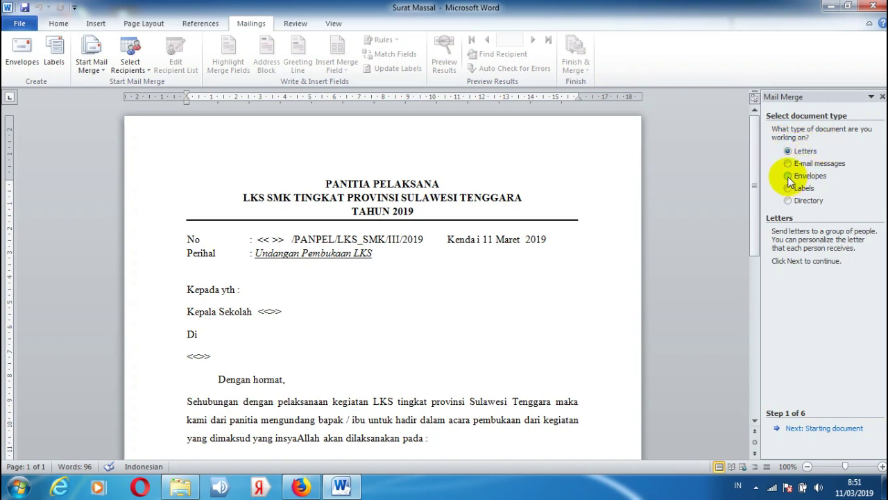
Try Envelopes as the document type, then switch back to Letters.
click(787, 176)
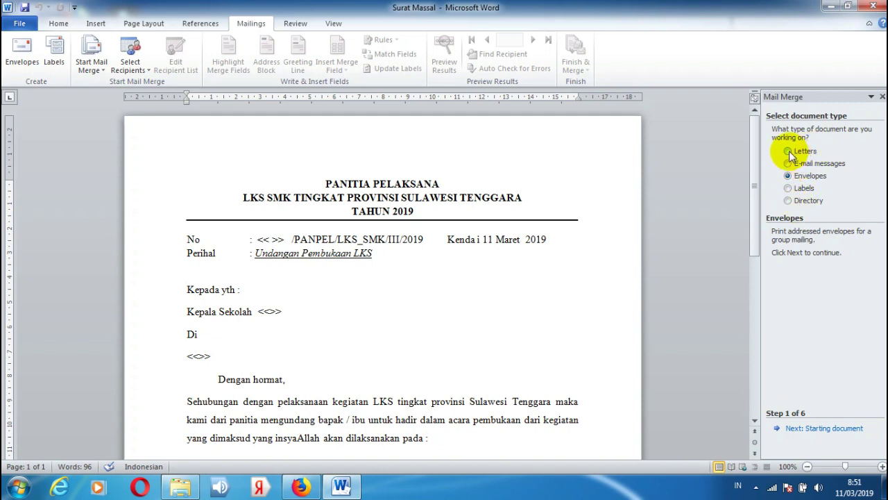
click(788, 151)
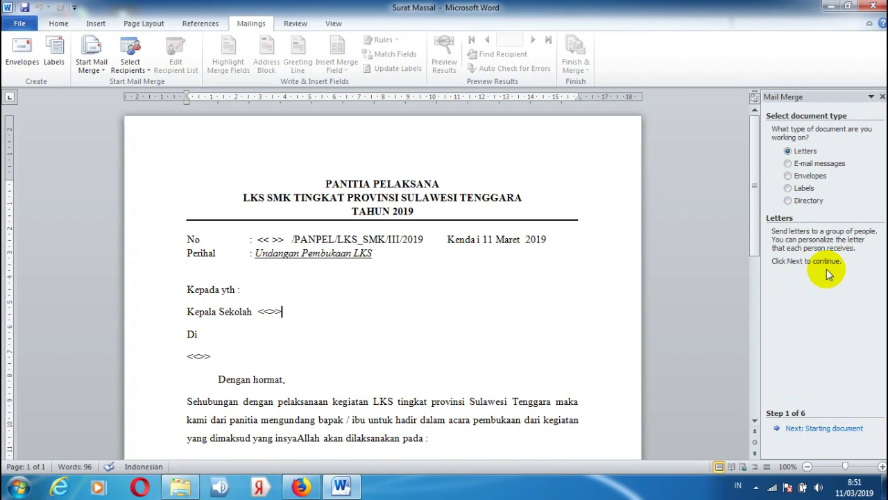
Compare the starting-document options, keep Use the current document, and advance to Select recipients.
click(794, 429)
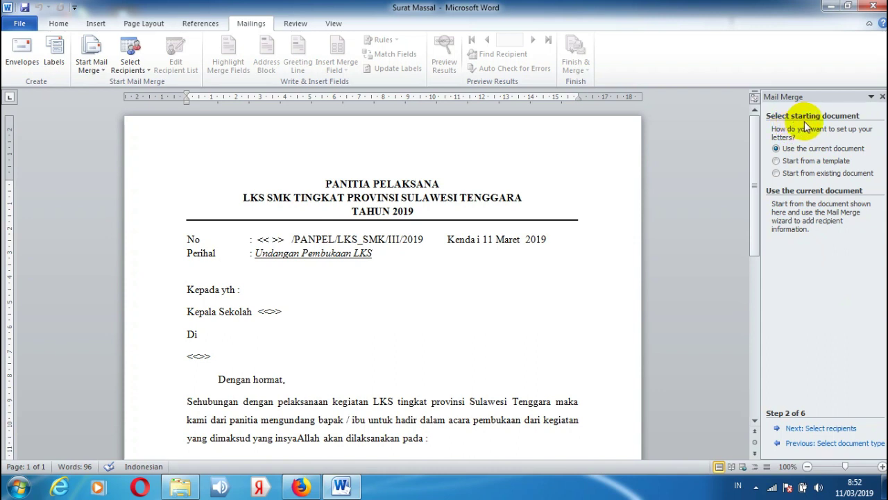
click(776, 161)
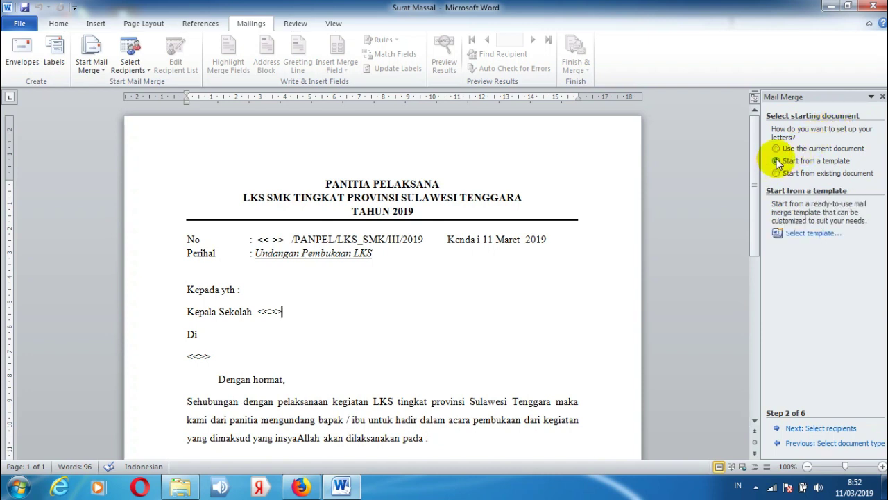
click(776, 152)
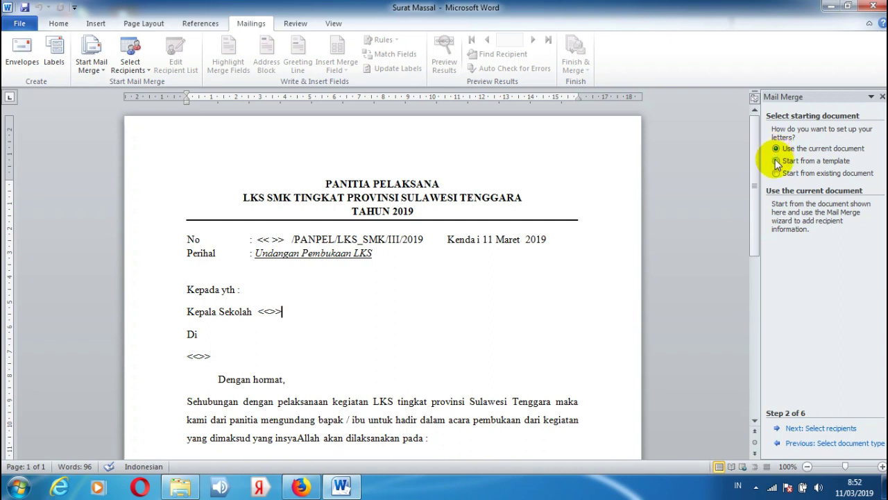
click(776, 162)
click(776, 173)
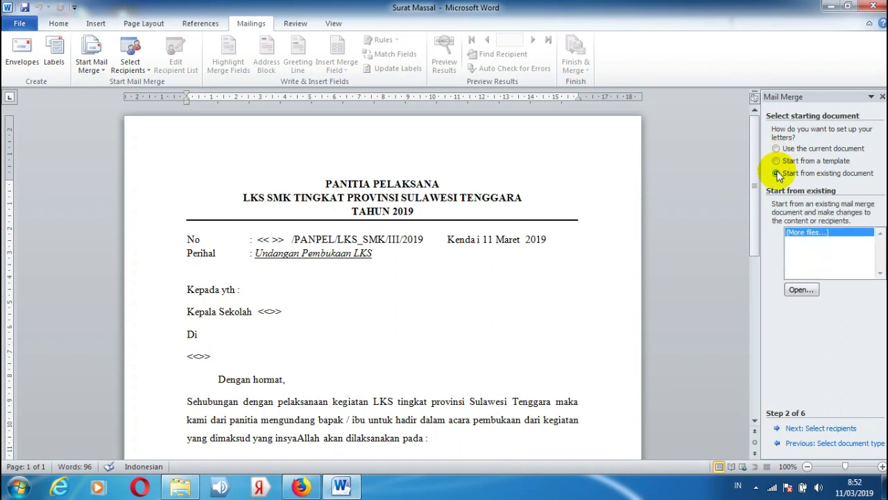
click(776, 150)
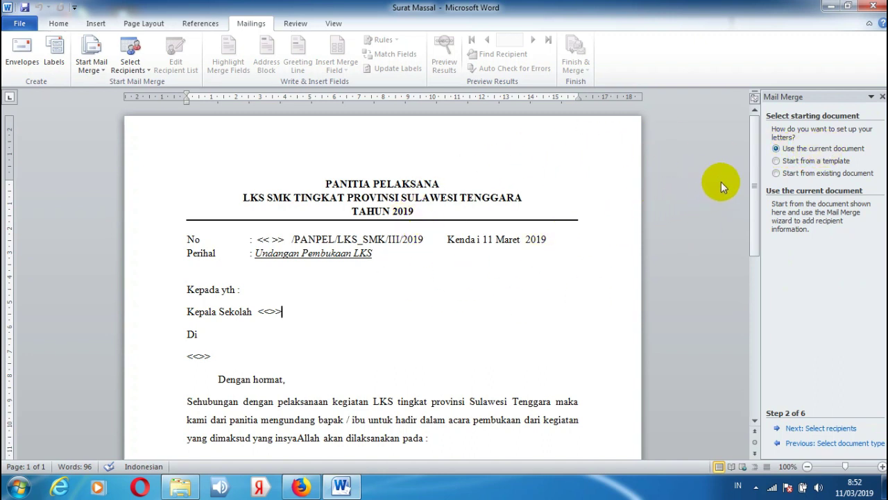
click(776, 160)
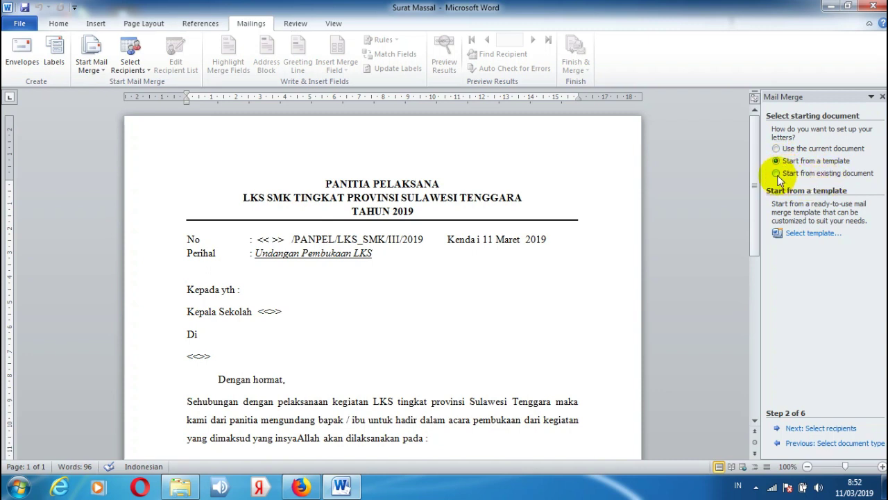
click(778, 177)
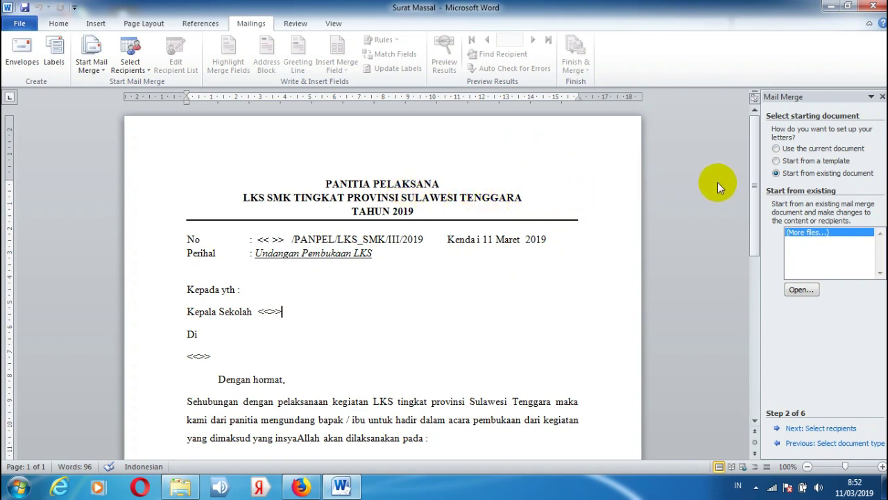
click(777, 150)
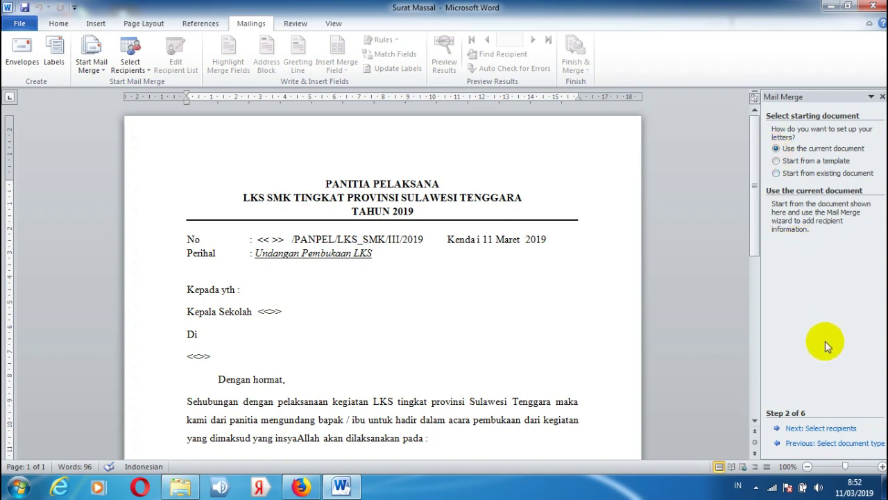
click(796, 429)
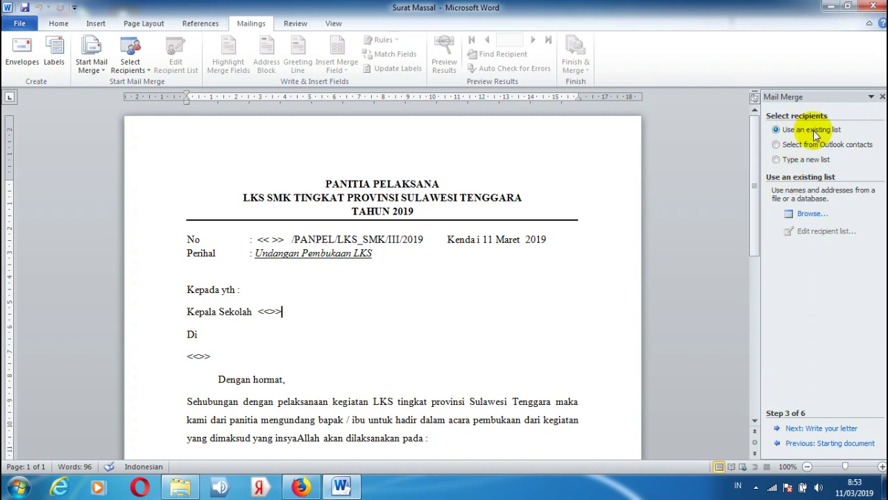
Compare Outlook contacts and Type a new list as sources, settling on Use an existing list.
click(779, 145)
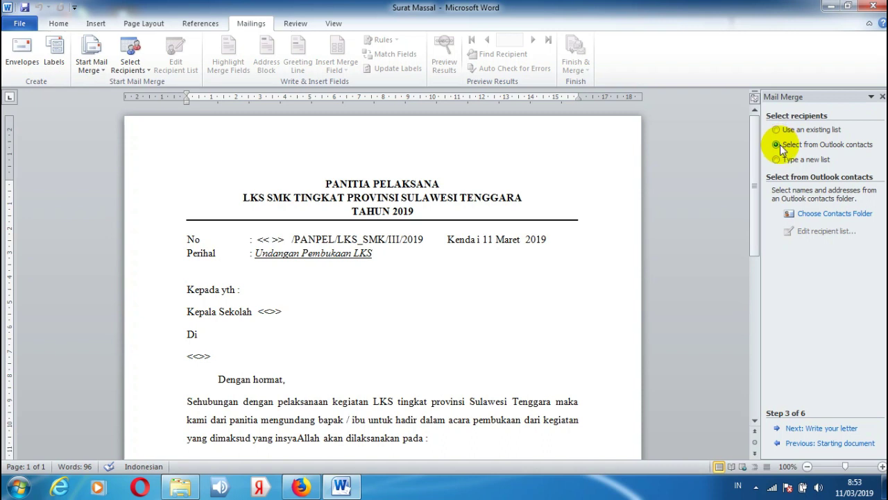
click(776, 159)
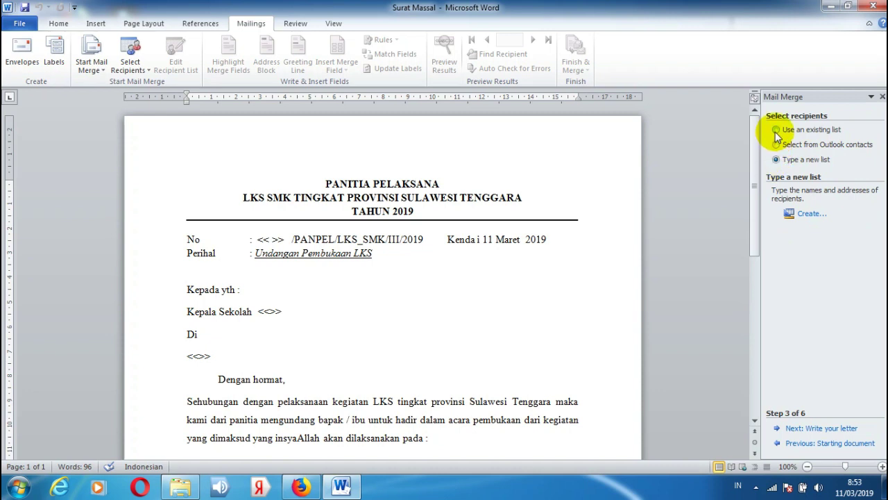
click(775, 130)
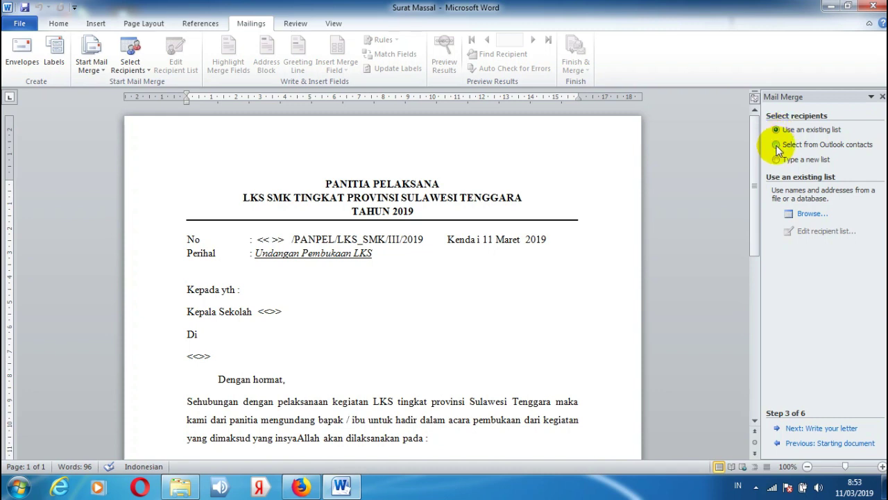
click(776, 145)
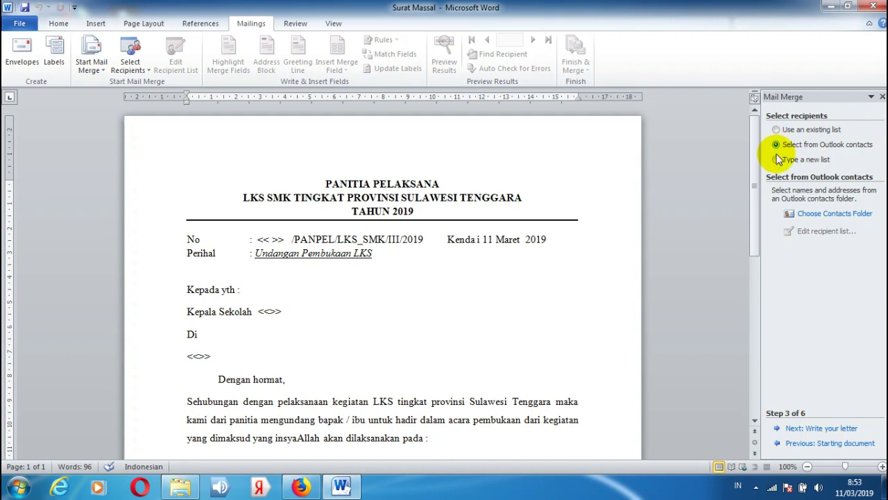
click(777, 159)
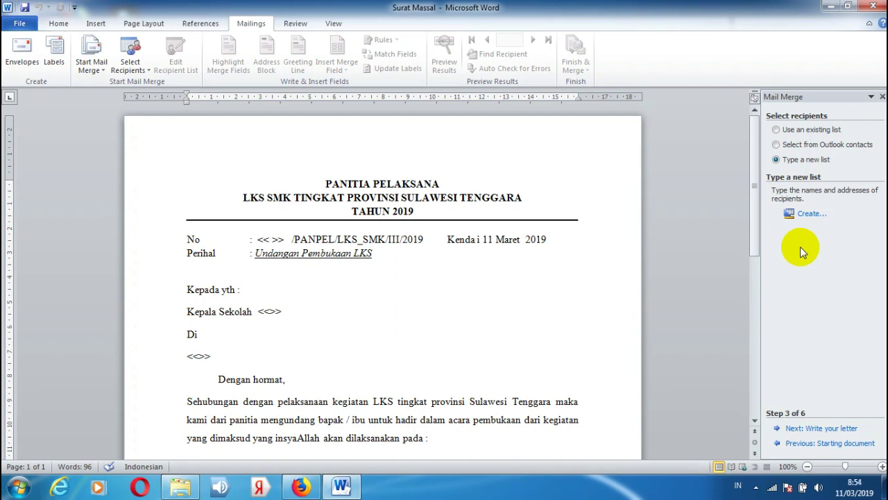
click(775, 130)
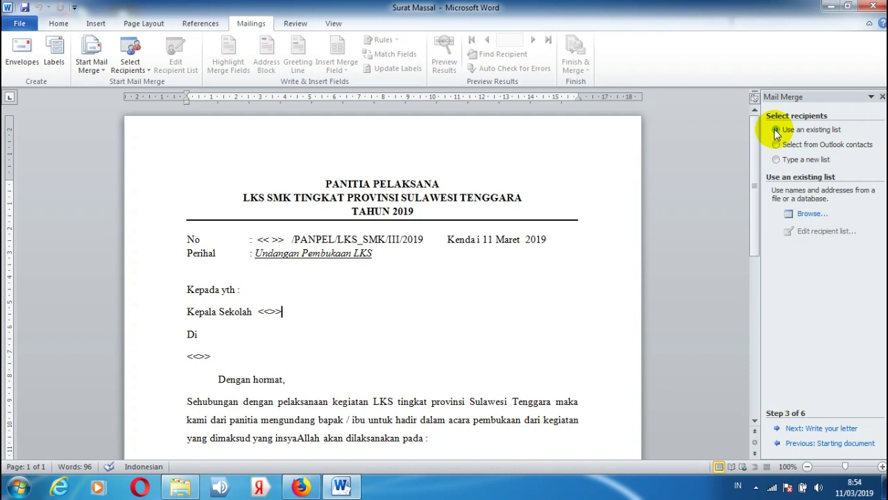
Browse to D:\Materi 2018-2019-2\Nurse, open tabel surat and pick Sheet1$ as the recipient table.
click(805, 215)
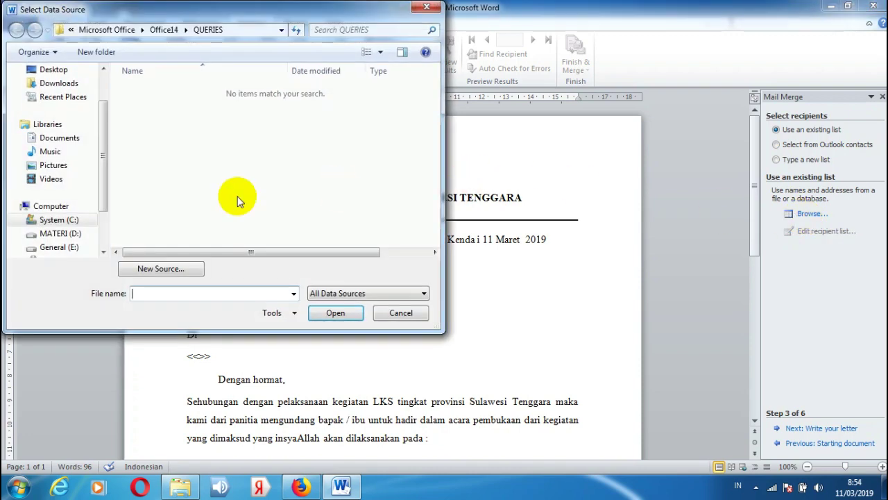
click(91, 235)
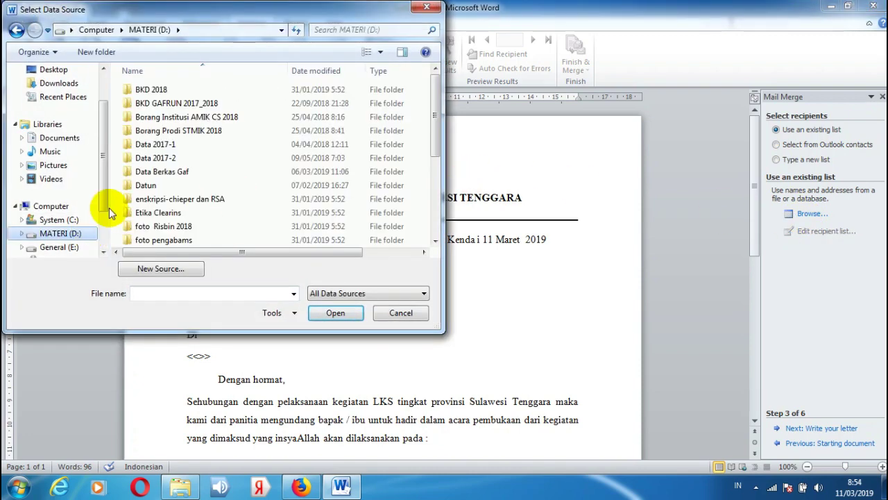
click(179, 216)
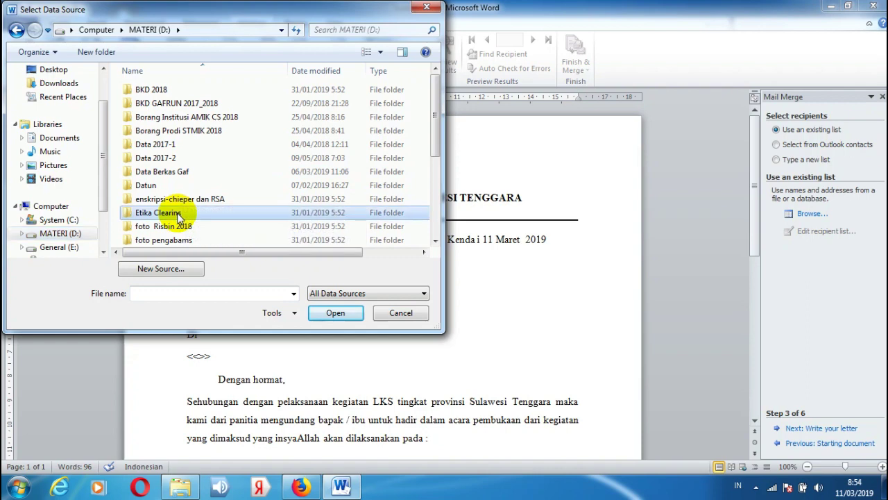
key(m)
key(m)
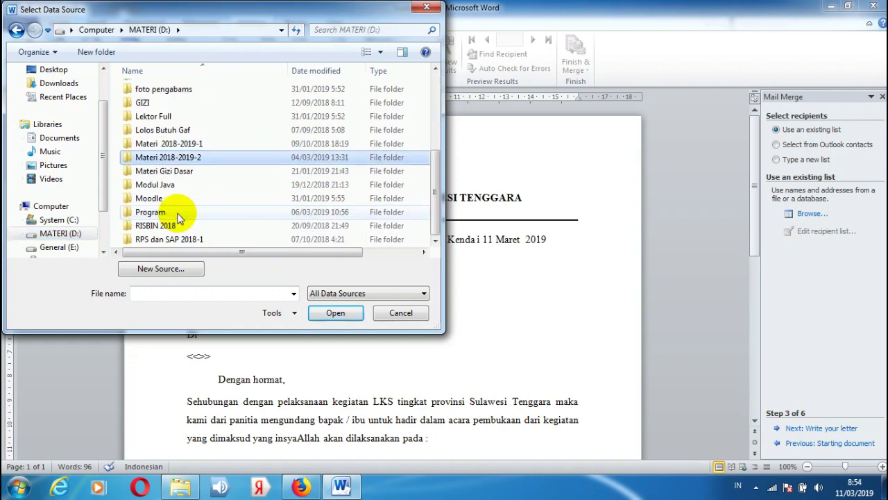
key(Return)
key(n)
key(Return)
key(t)
key(t)
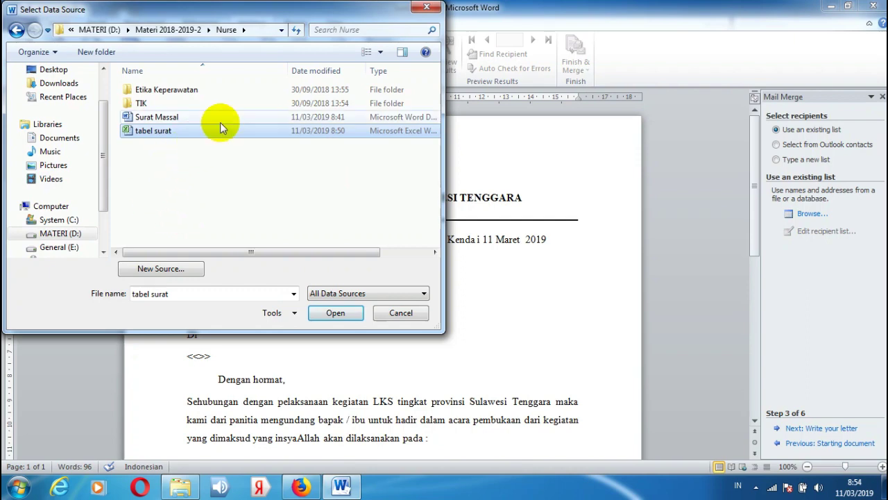
click(334, 313)
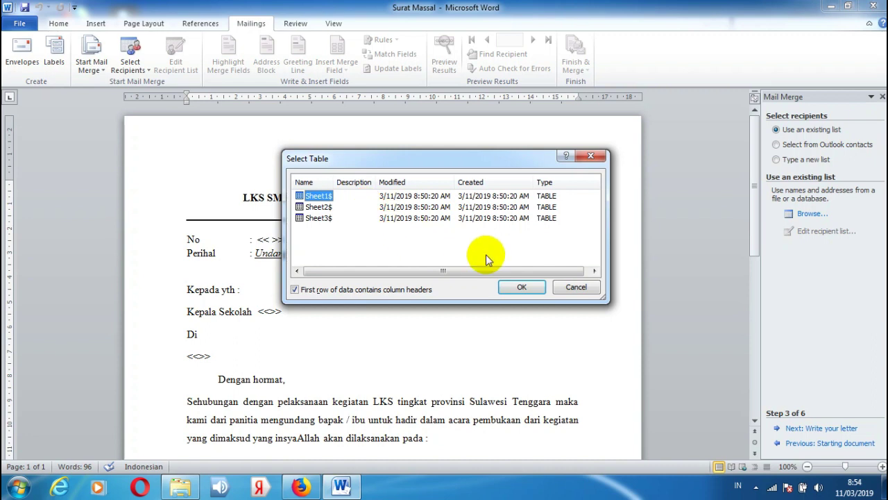
click(523, 290)
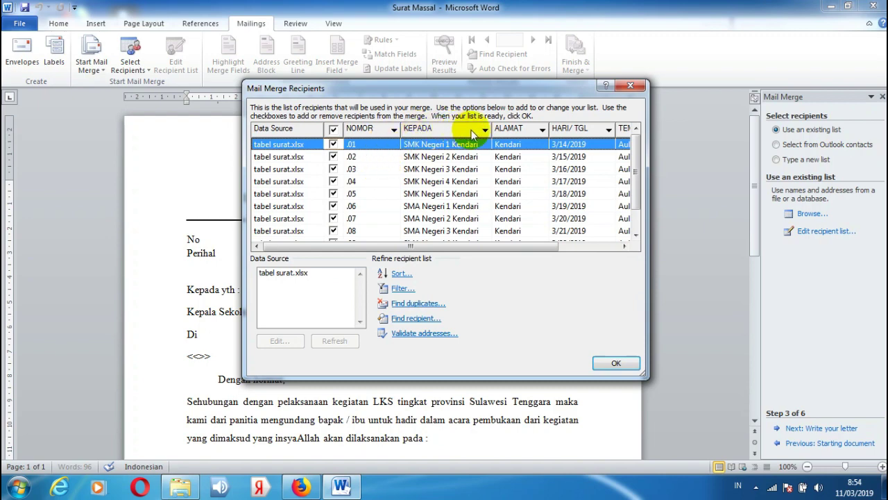
Review the ten school recipients, then open tabel surat.xlsx in the Edit Data Source dialog.
click(623, 246)
click(623, 247)
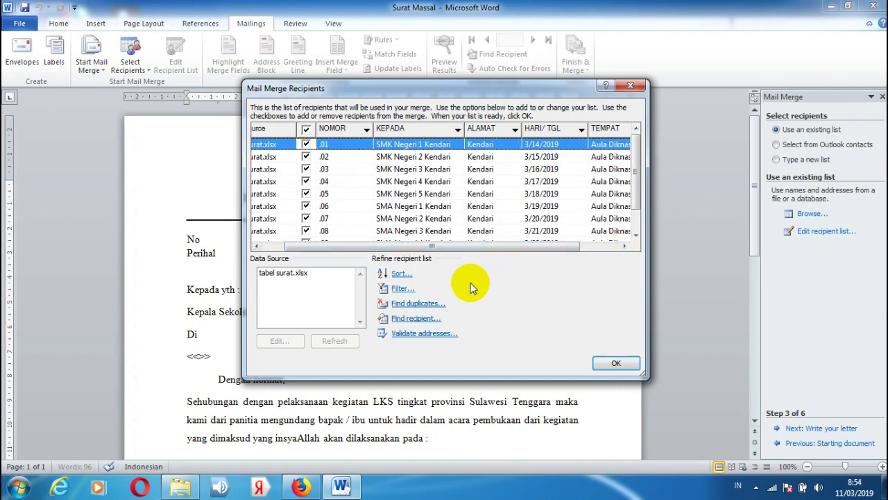
click(640, 221)
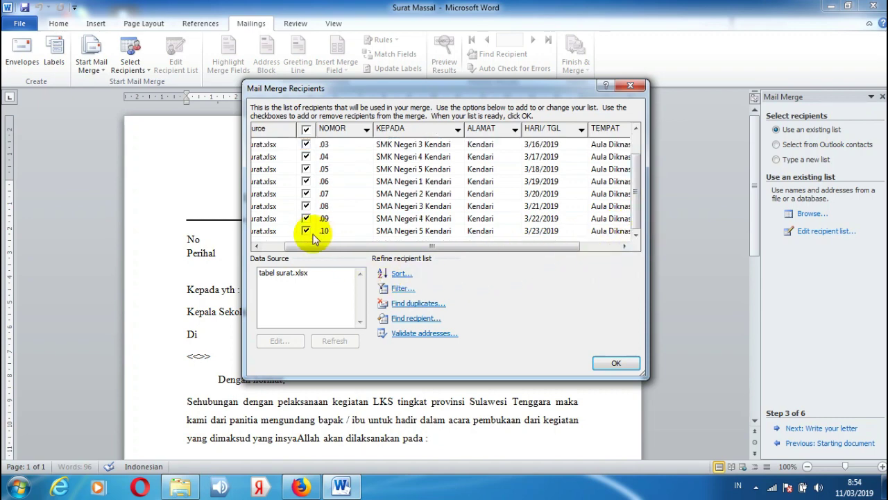
click(275, 245)
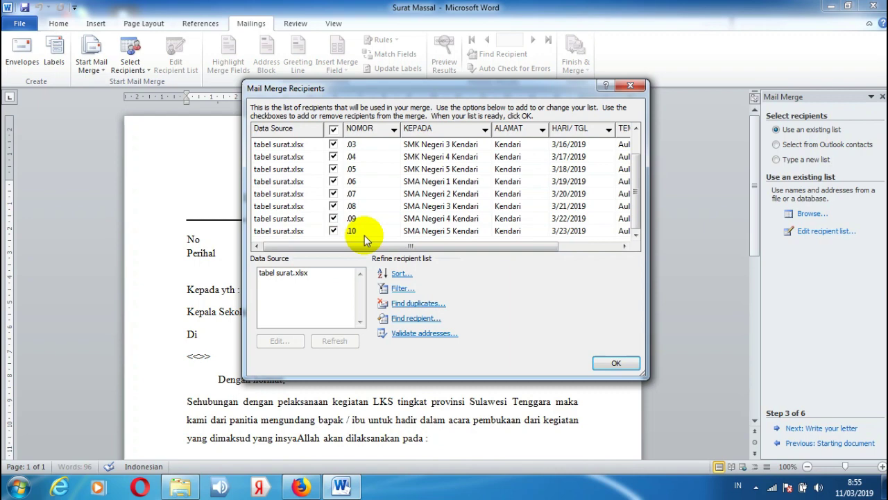
click(301, 275)
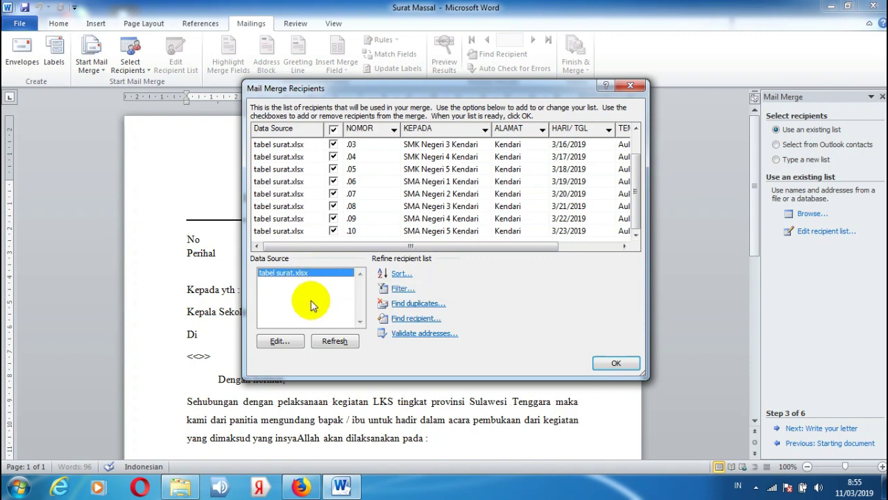
click(288, 340)
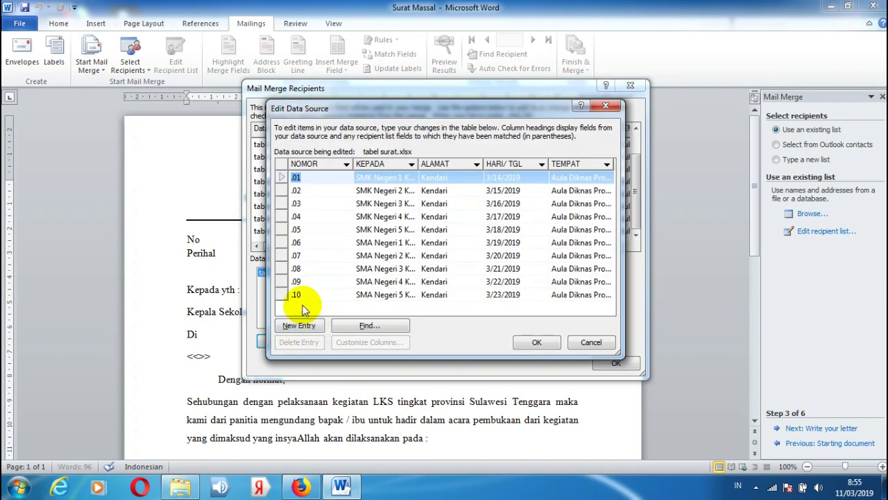
key(Down)
key(Down)
key(Down)
key(Down)
key(Down)
key(Down)
key(Down)
key(Down)
key(Down)
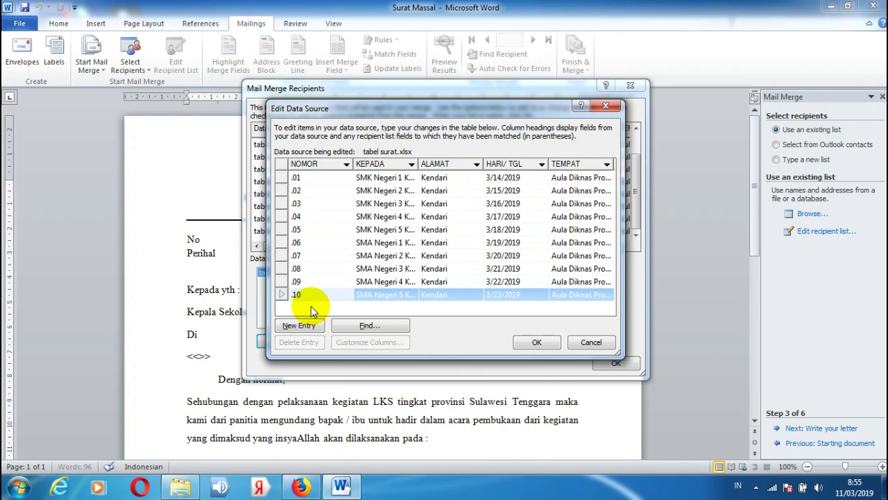
click(313, 282)
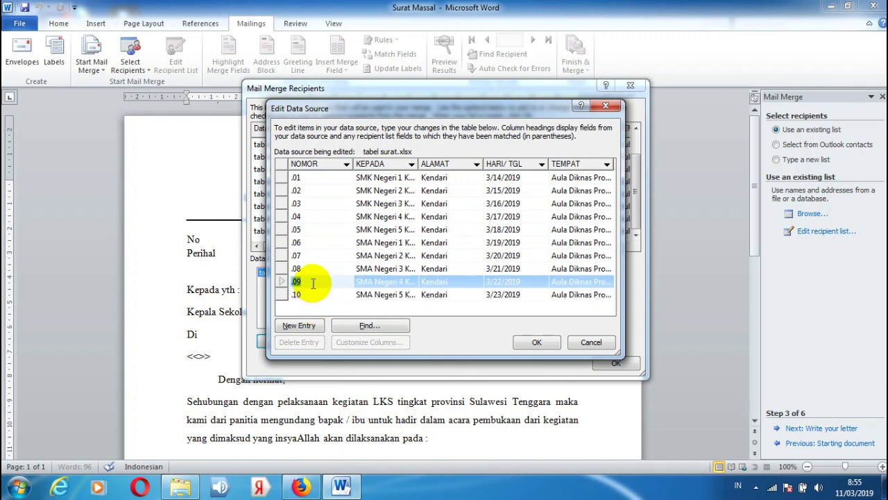
click(313, 294)
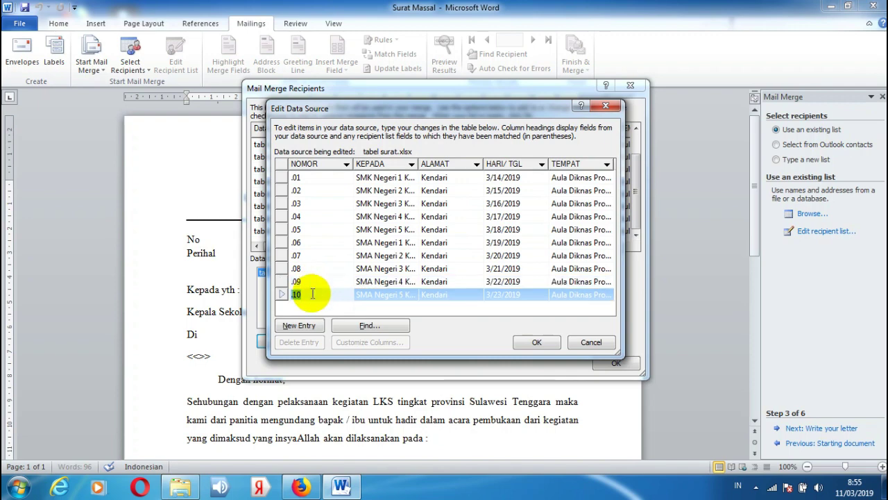
click(386, 282)
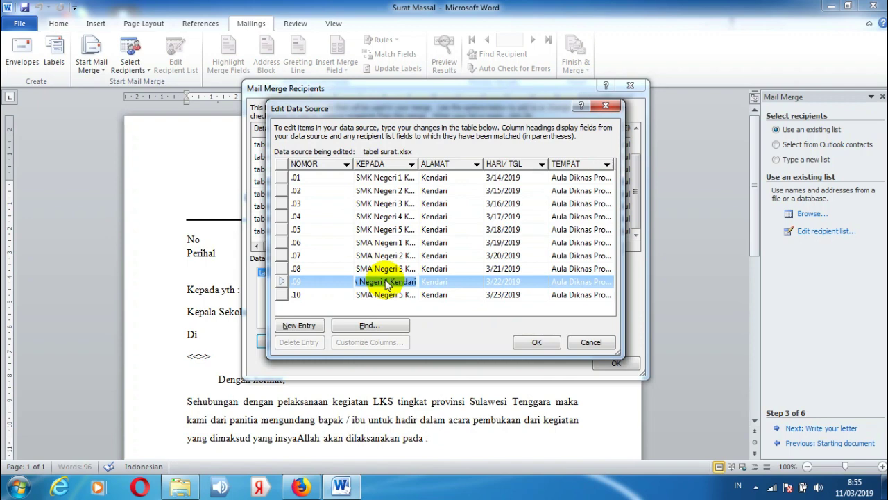
click(520, 344)
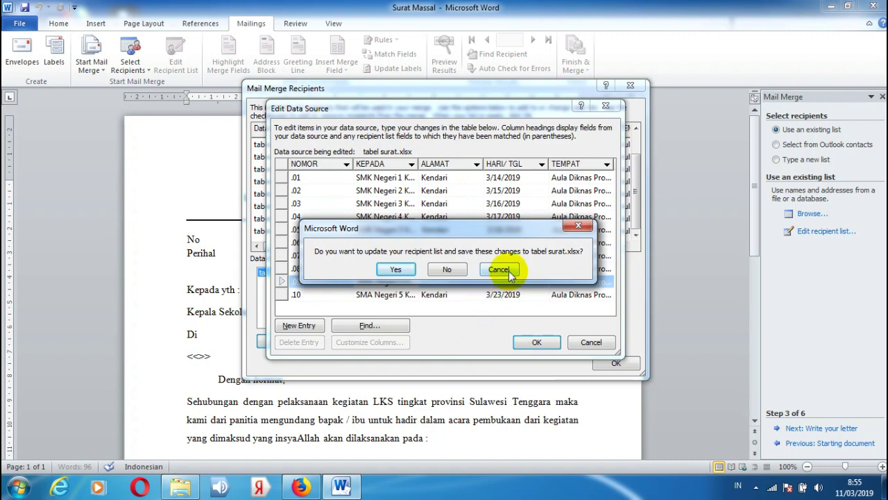
click(498, 269)
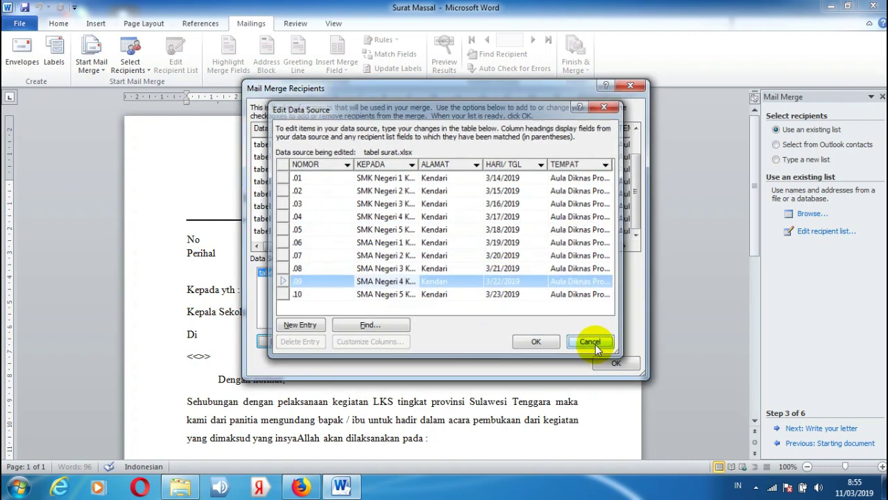
click(592, 342)
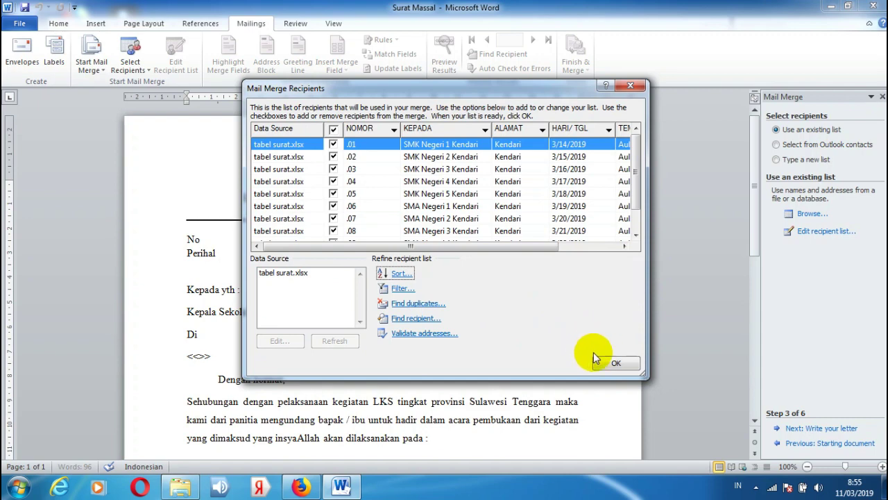
Accept the recipient list and advance the mail merge wizard to Preview your letters.
click(605, 366)
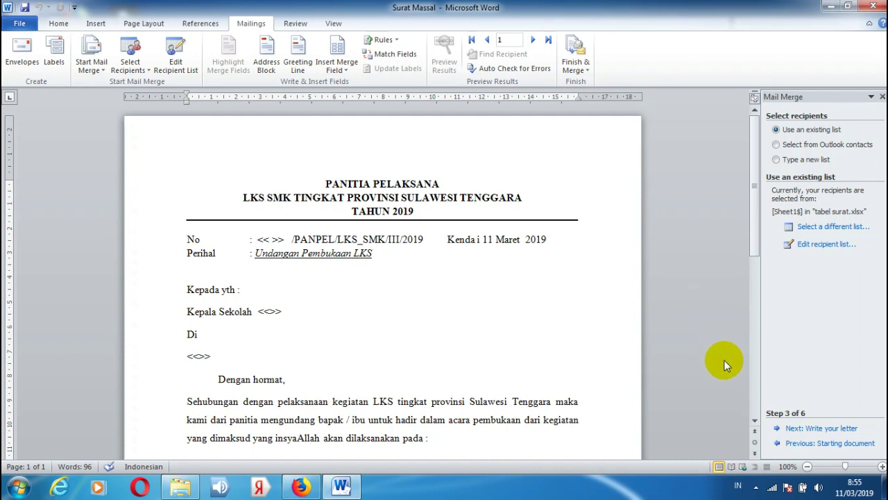
click(788, 426)
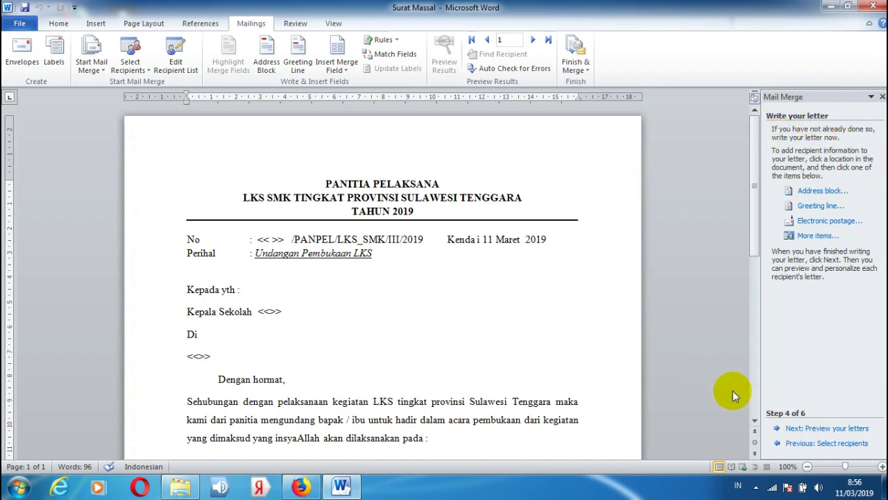
click(790, 428)
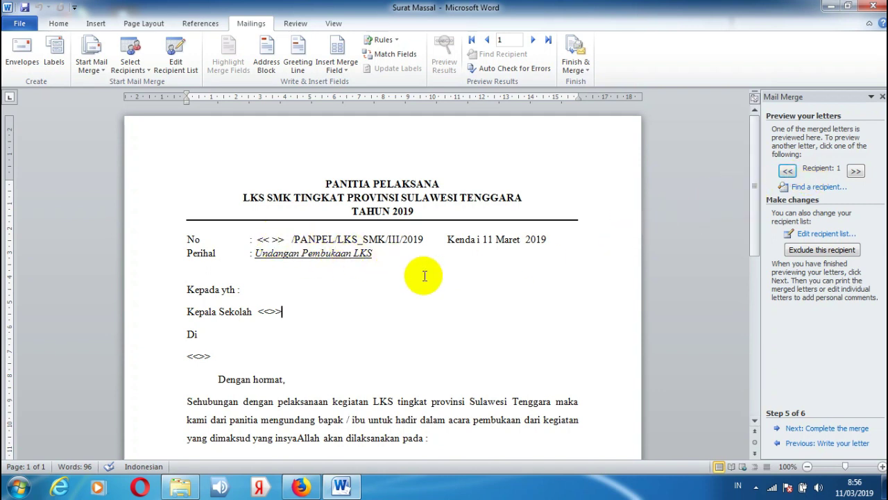
Insert the NOMOR field on the No line (previewing .01), then target the Kepala Sekolah placeholder.
click(269, 239)
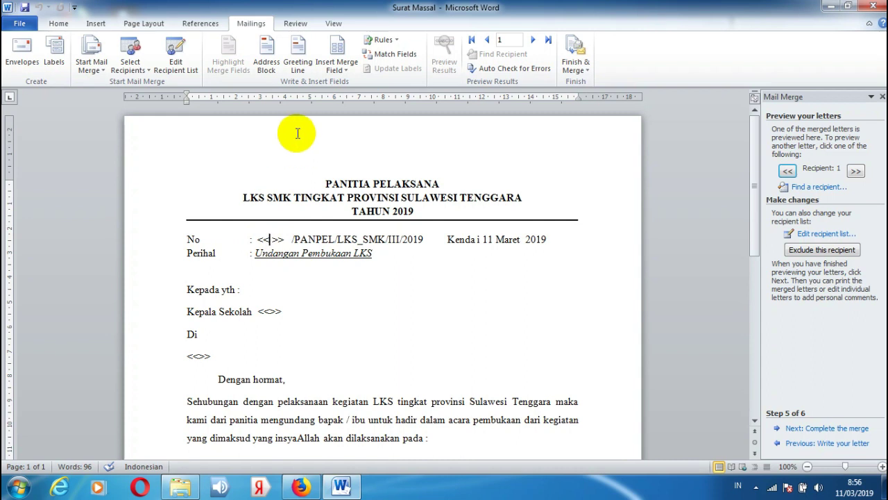
click(346, 71)
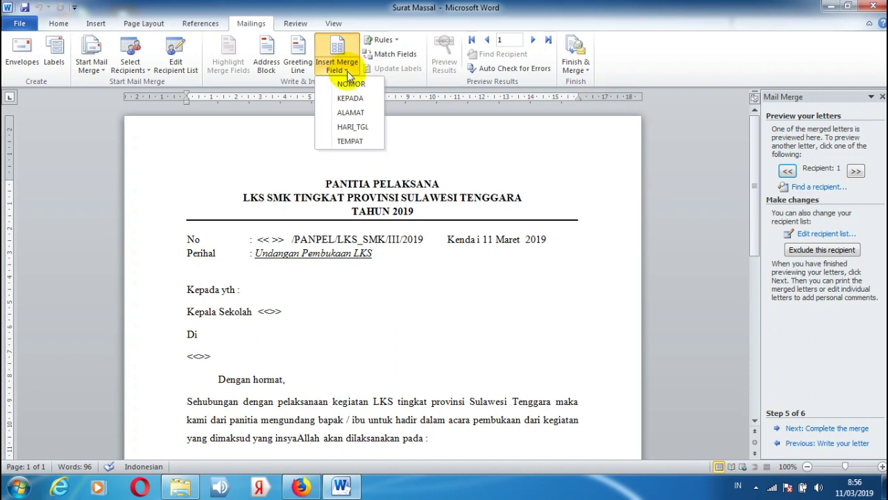
click(357, 85)
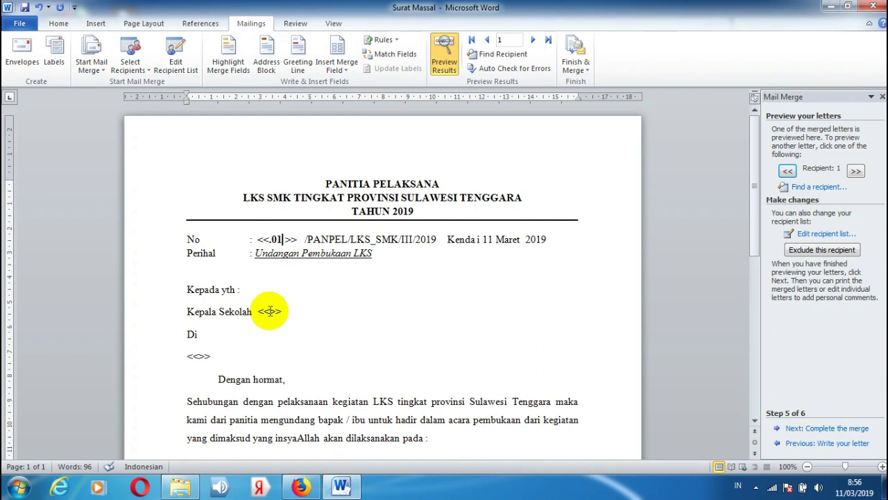
click(313, 299)
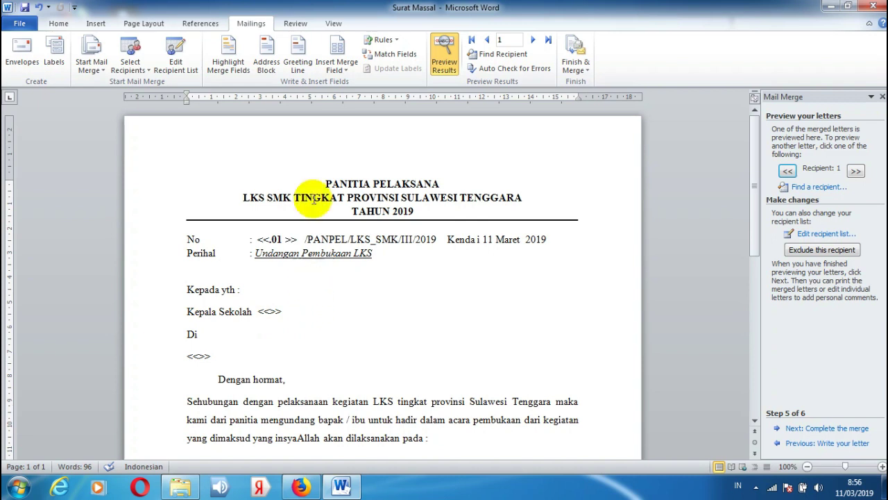
click(348, 73)
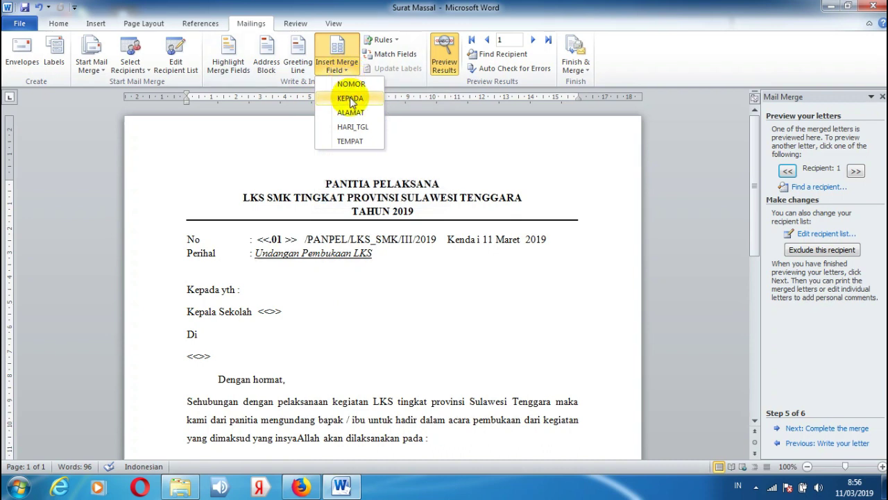
Insert the KEPADA school field and the ALAMAT address field after Di.
click(352, 101)
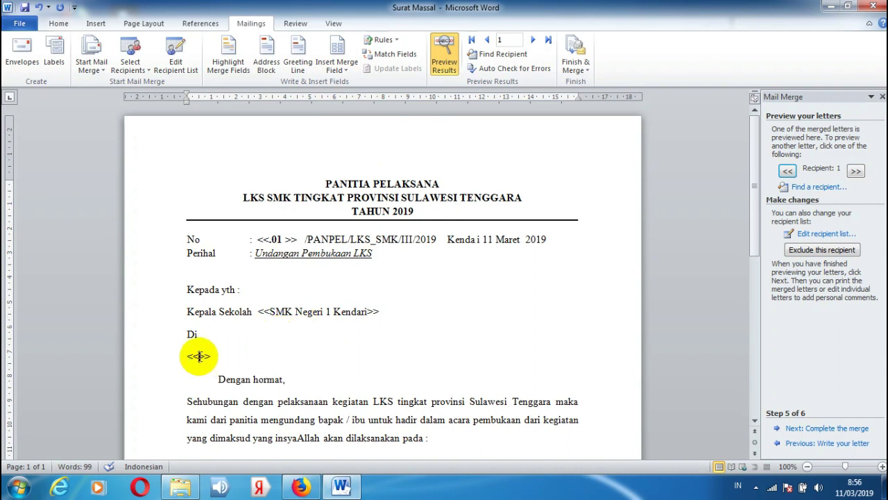
click(198, 356)
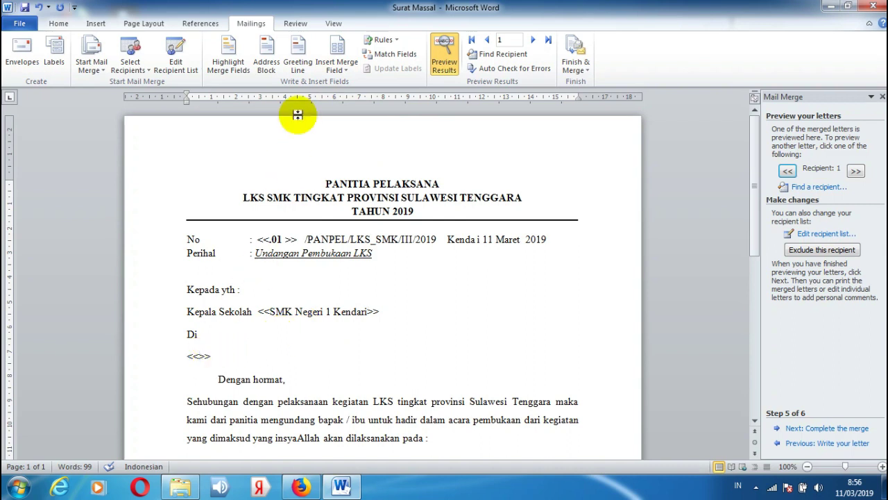
click(347, 75)
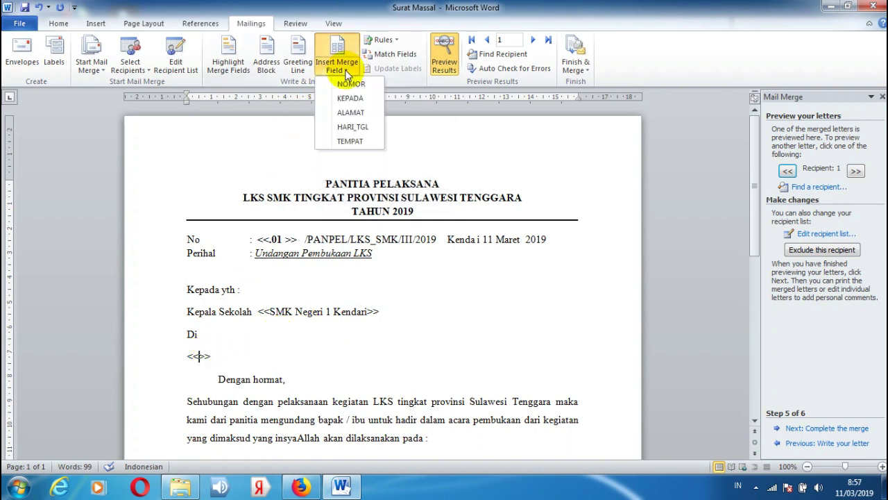
click(351, 112)
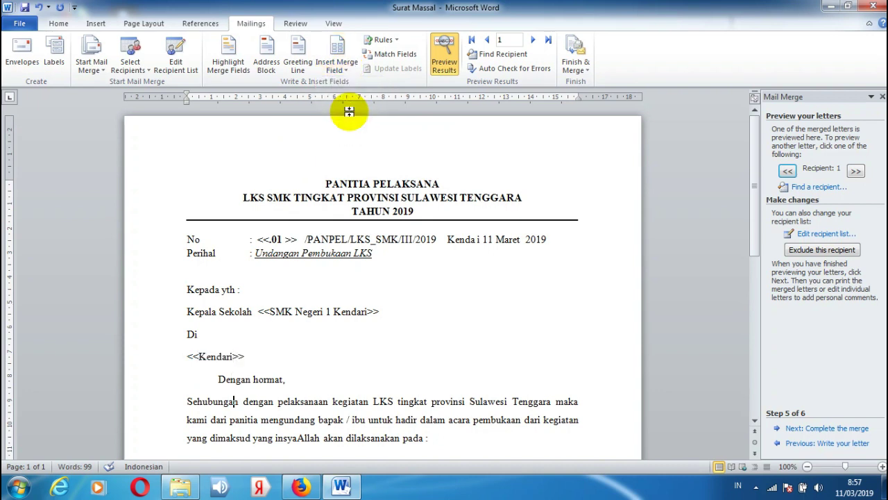
Insert HARI_TGL after Hari/Tanggal and TEMPAT after Tempat (3/14/2019, Aula Diknas Prov. Sultra).
scroll(349, 111, down, 1)
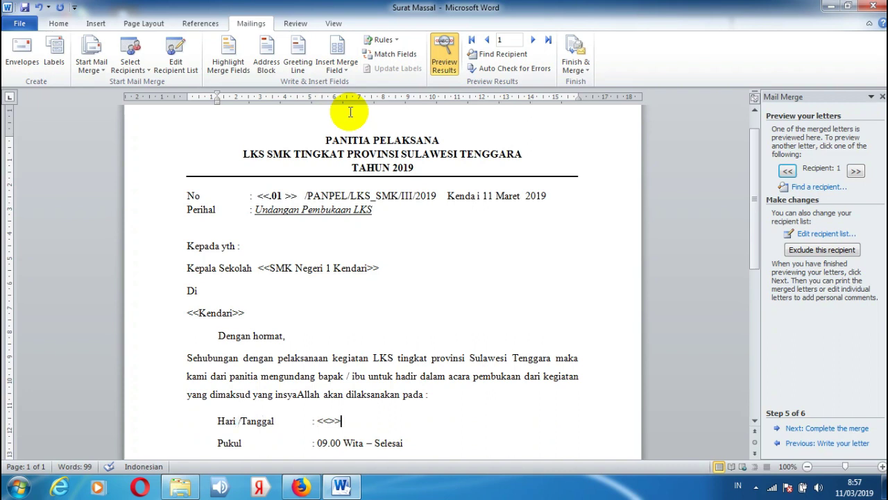
click(347, 75)
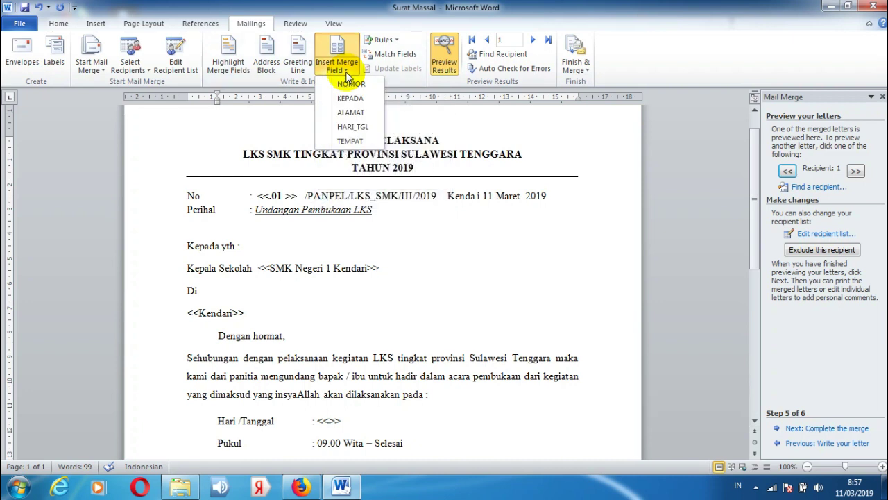
click(365, 132)
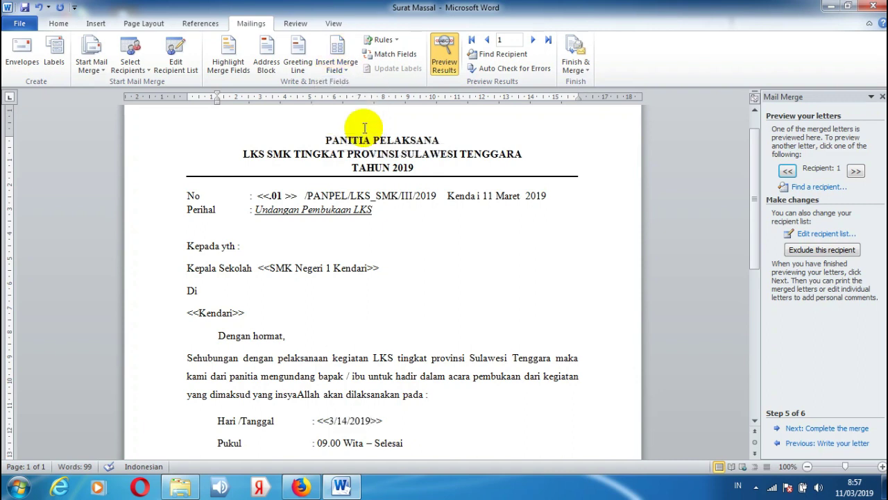
key(Down)
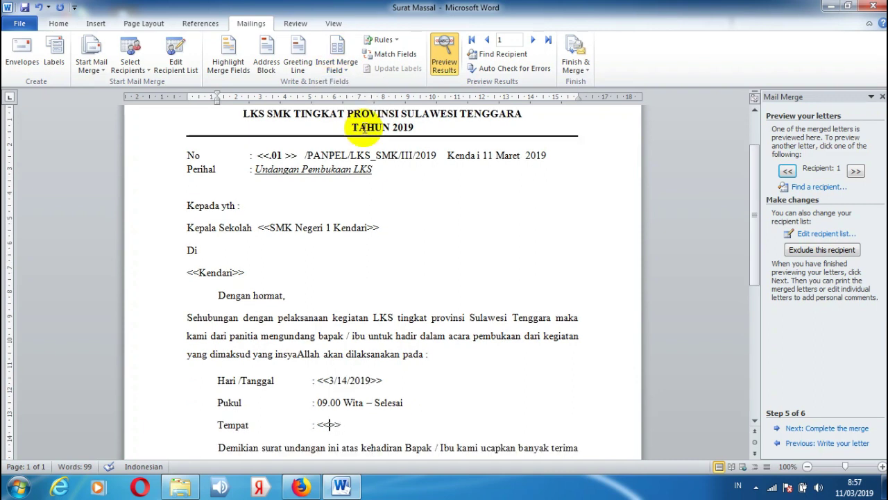
click(347, 71)
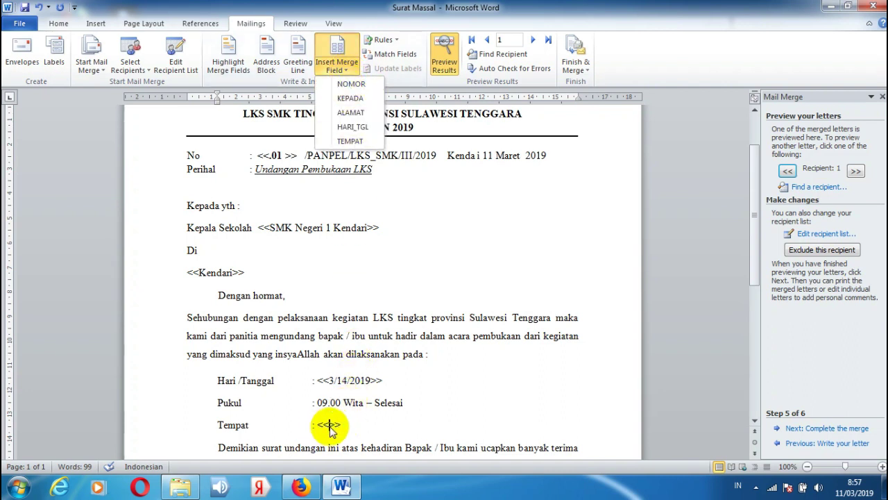
click(347, 141)
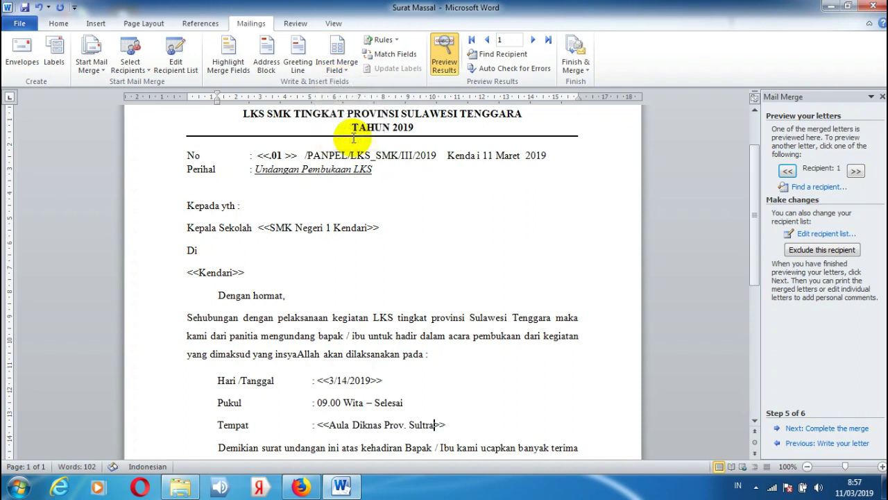
key(Up)
key(Up)
key(Up)
key(Up)
key(Up)
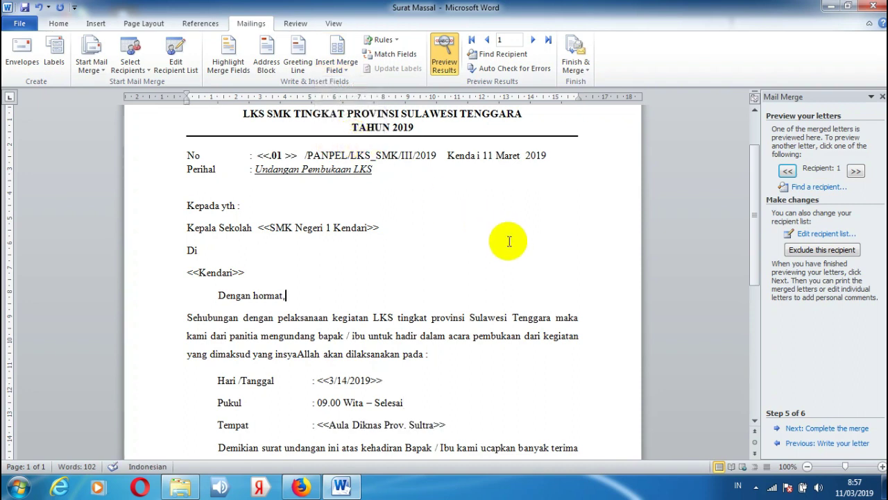
key(Up)
key(Up)
key(Up)
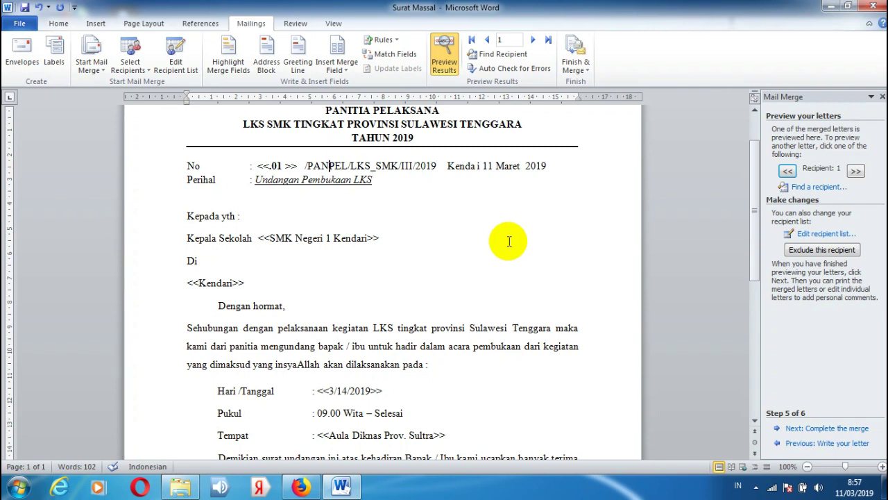
key(Down)
key(Down)
key(Down)
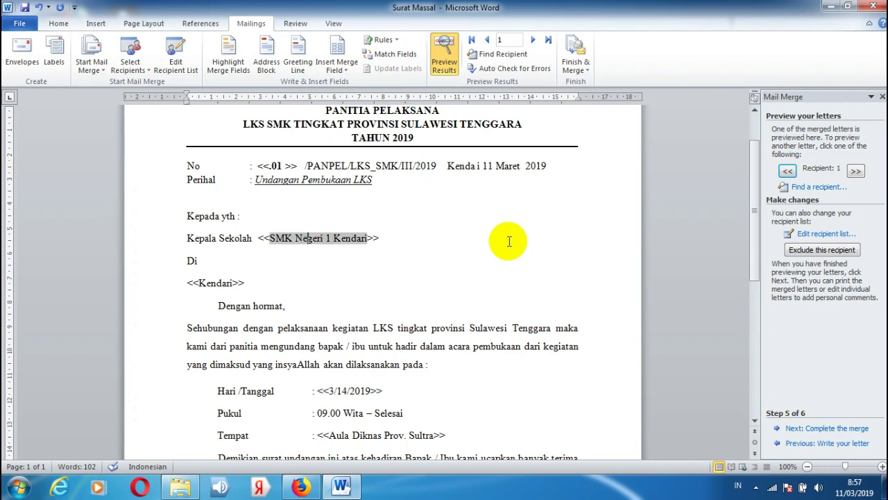
key(Up)
key(Down)
key(Down)
key(Down)
key(Down)
key(Down)
key(Down)
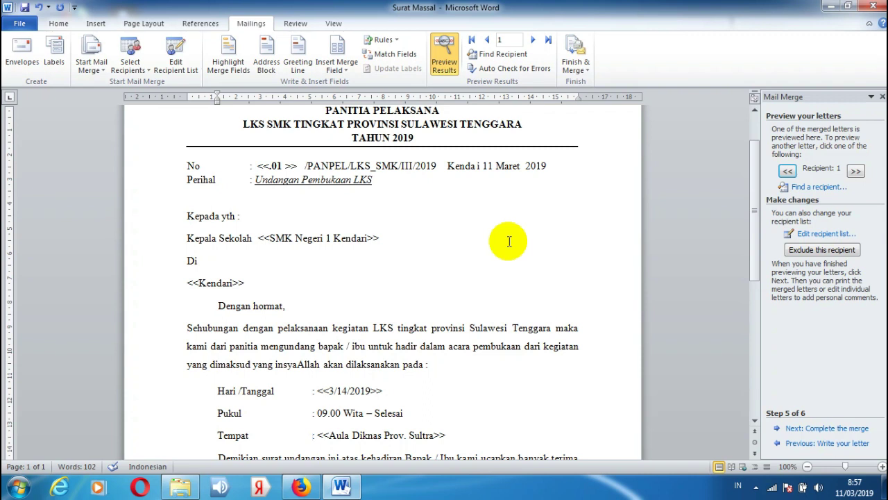
key(Up)
key(Up)
key(Up)
key(Left)
key(Left)
key(Left)
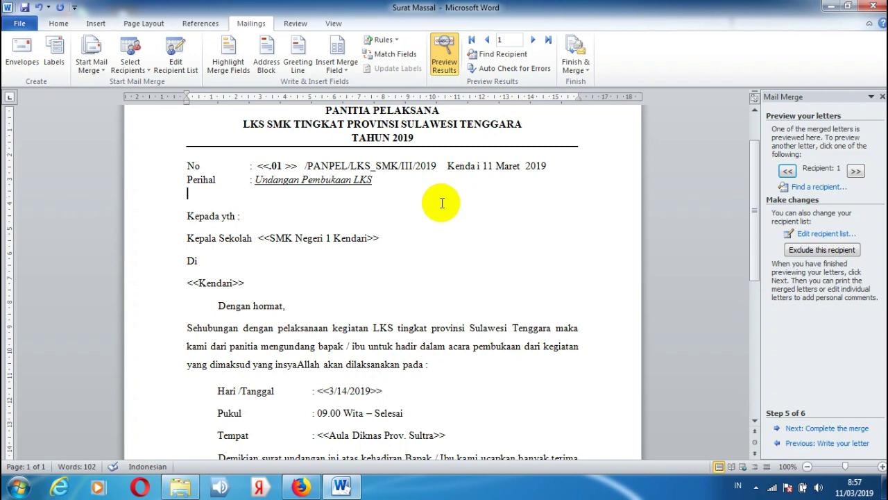
click(533, 40)
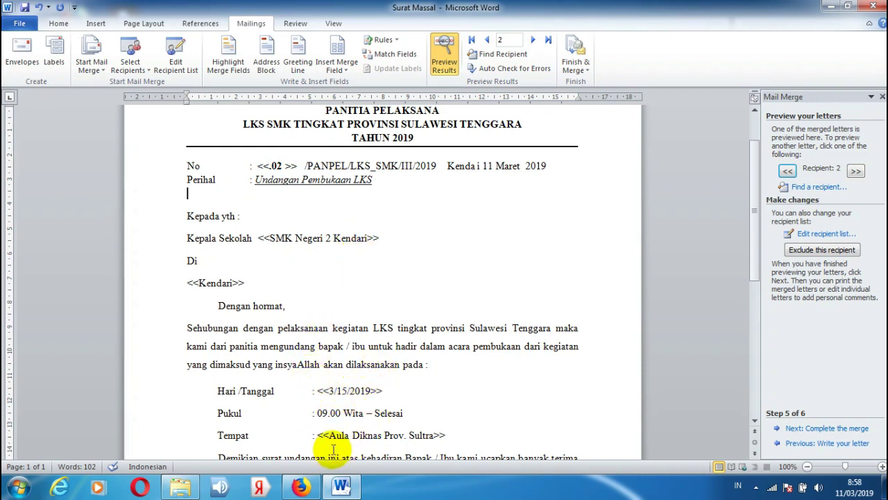
click(533, 41)
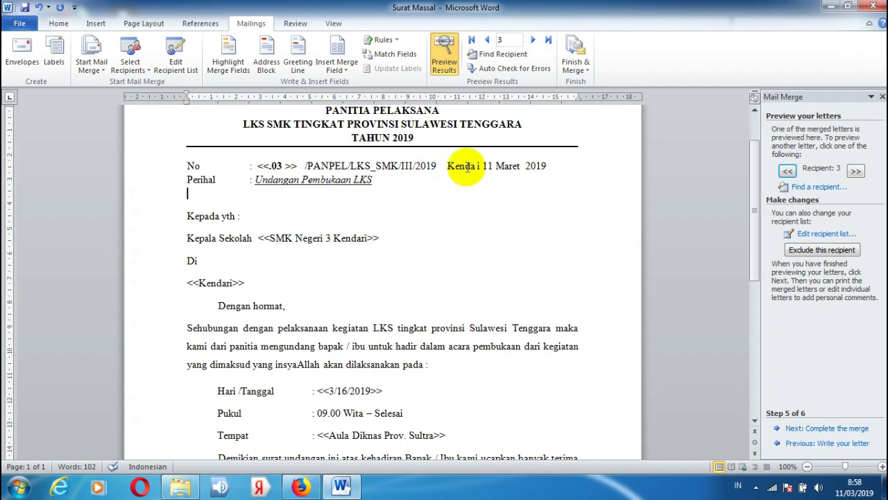
click(533, 40)
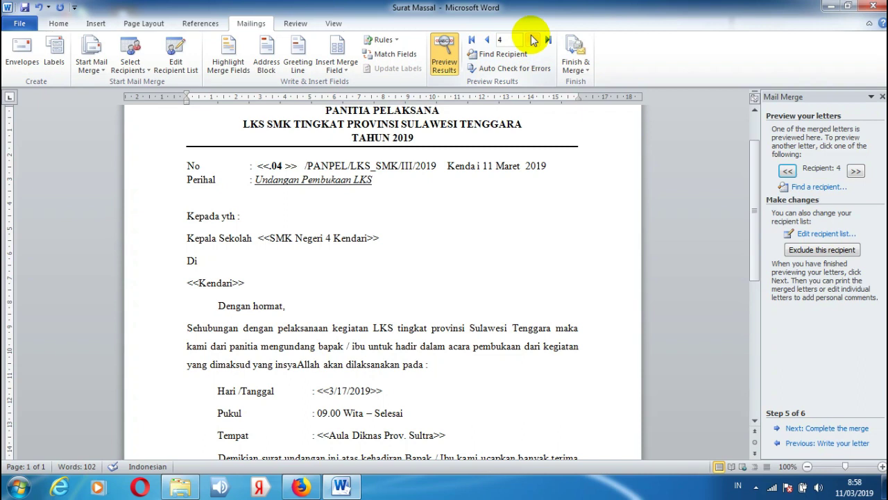
click(533, 41)
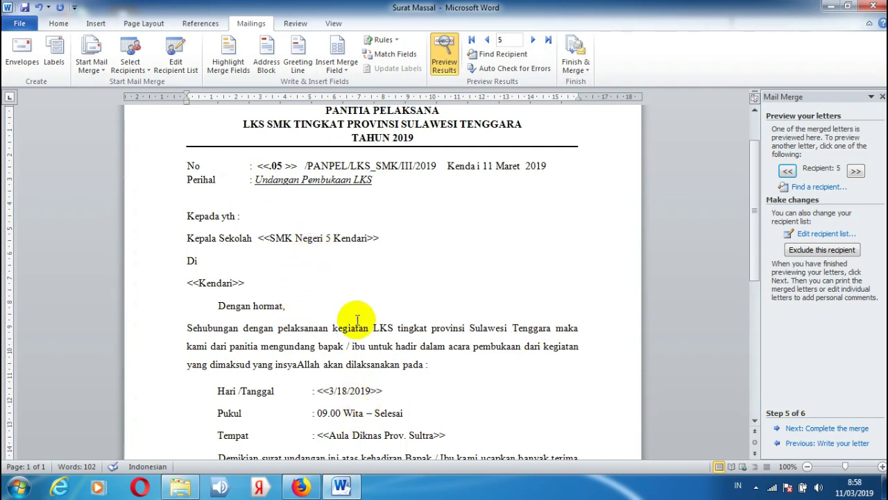
click(533, 40)
click(283, 166)
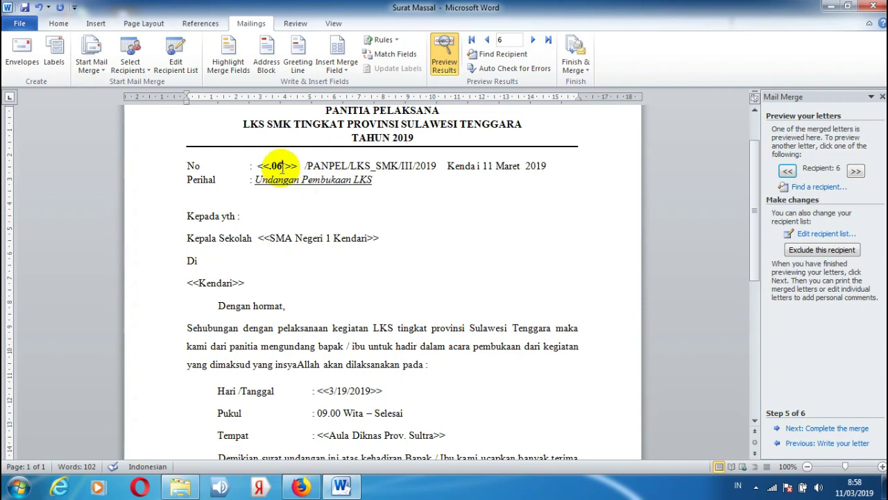
click(334, 238)
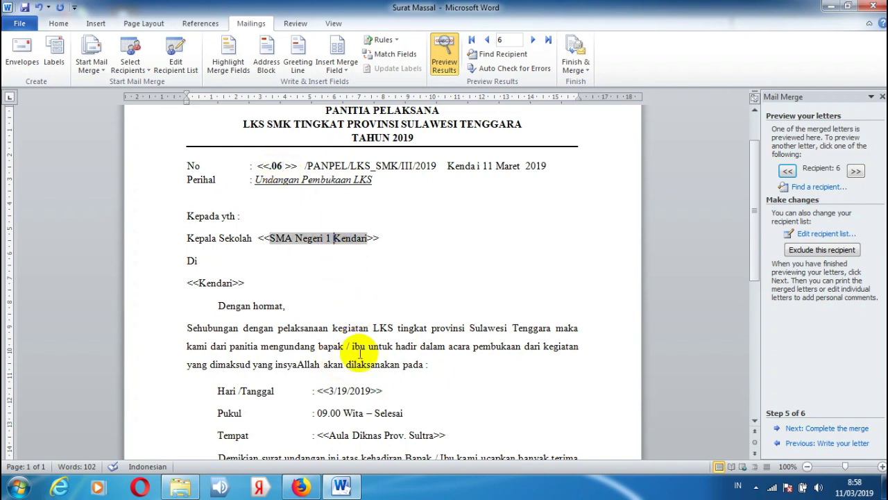
click(370, 391)
click(533, 42)
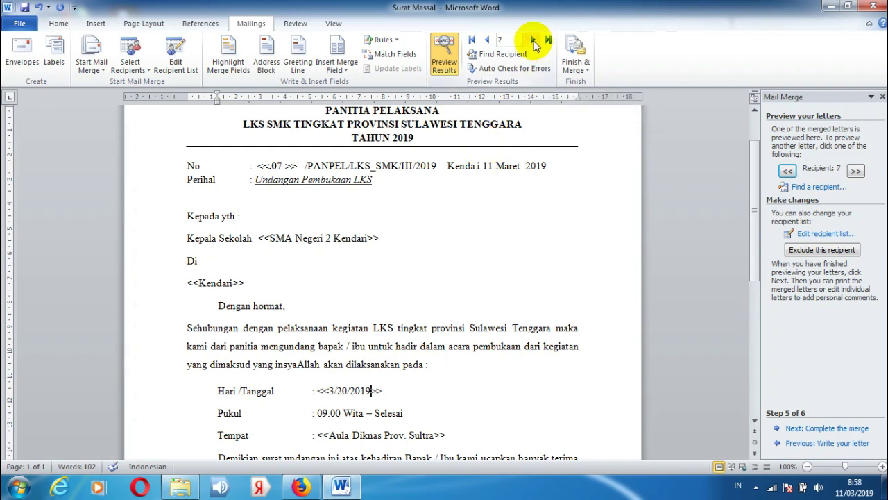
click(533, 42)
click(533, 42)
click(534, 42)
click(272, 166)
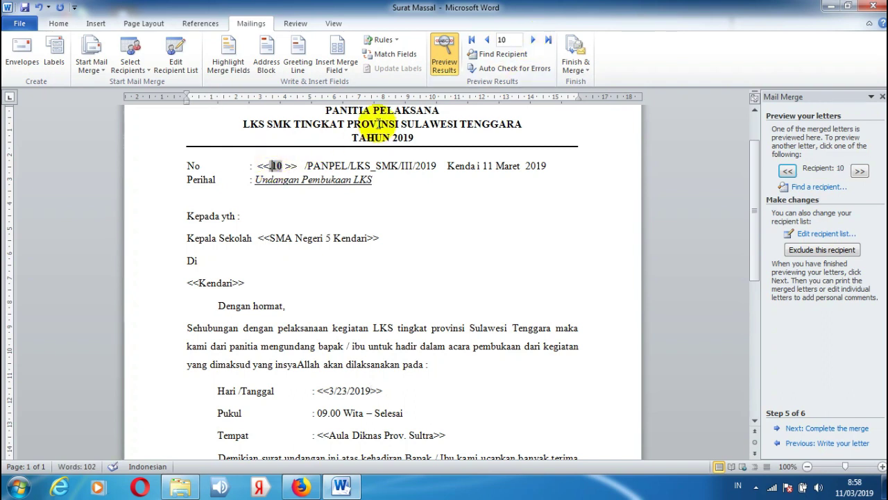
click(484, 40)
click(483, 40)
click(484, 40)
click(483, 40)
click(484, 40)
click(483, 40)
click(484, 40)
click(483, 40)
click(483, 40)
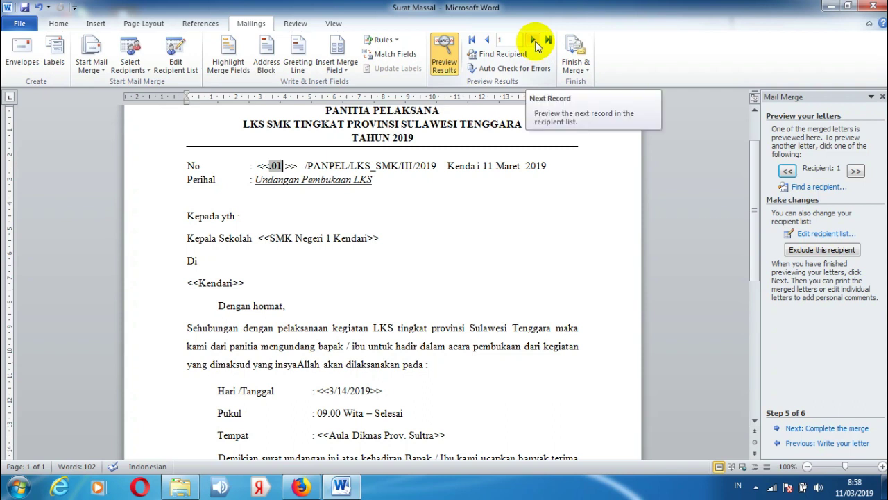
Move the preview to the next record, recipient 2 (.02, SMK Negeri 2 Kendari, 3/15/2019).
click(532, 41)
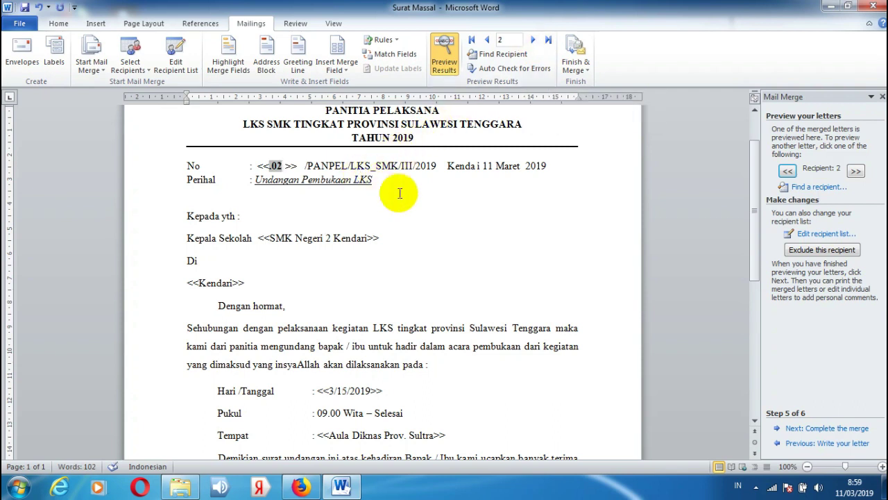
click(410, 215)
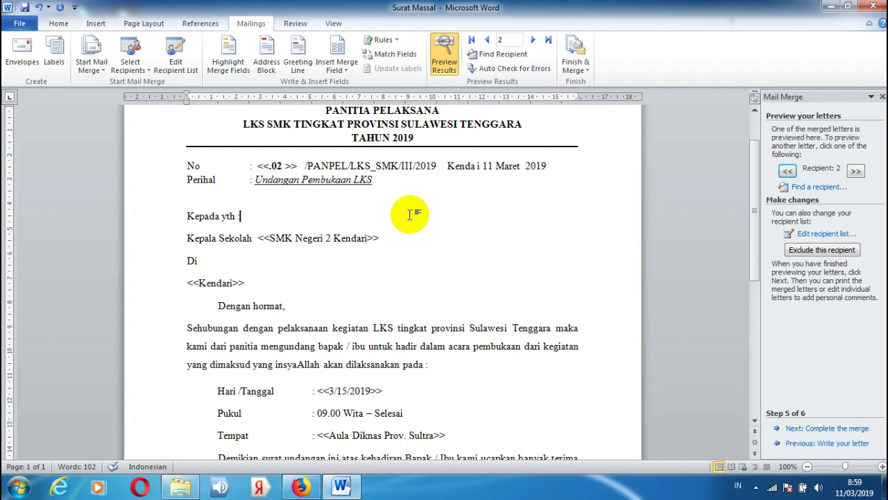